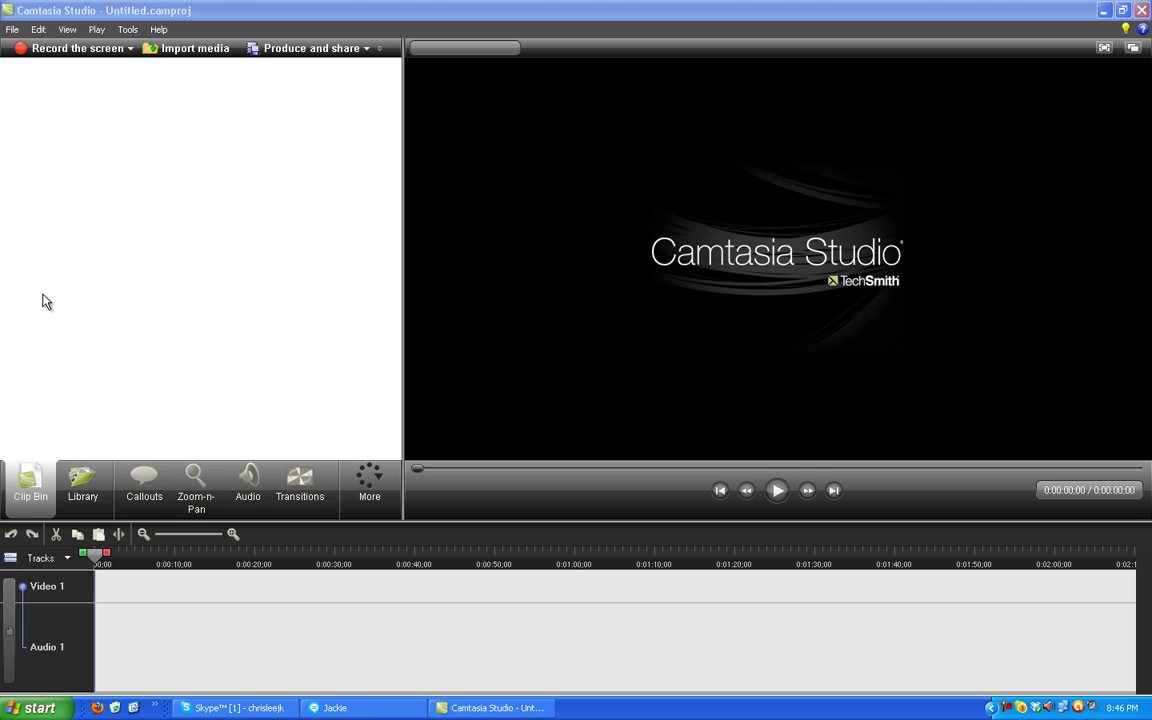
# - Import the Demo record recording from the desktop into the Clip Bin and drag it onto the timeline
pyautogui.click(1105, 8)
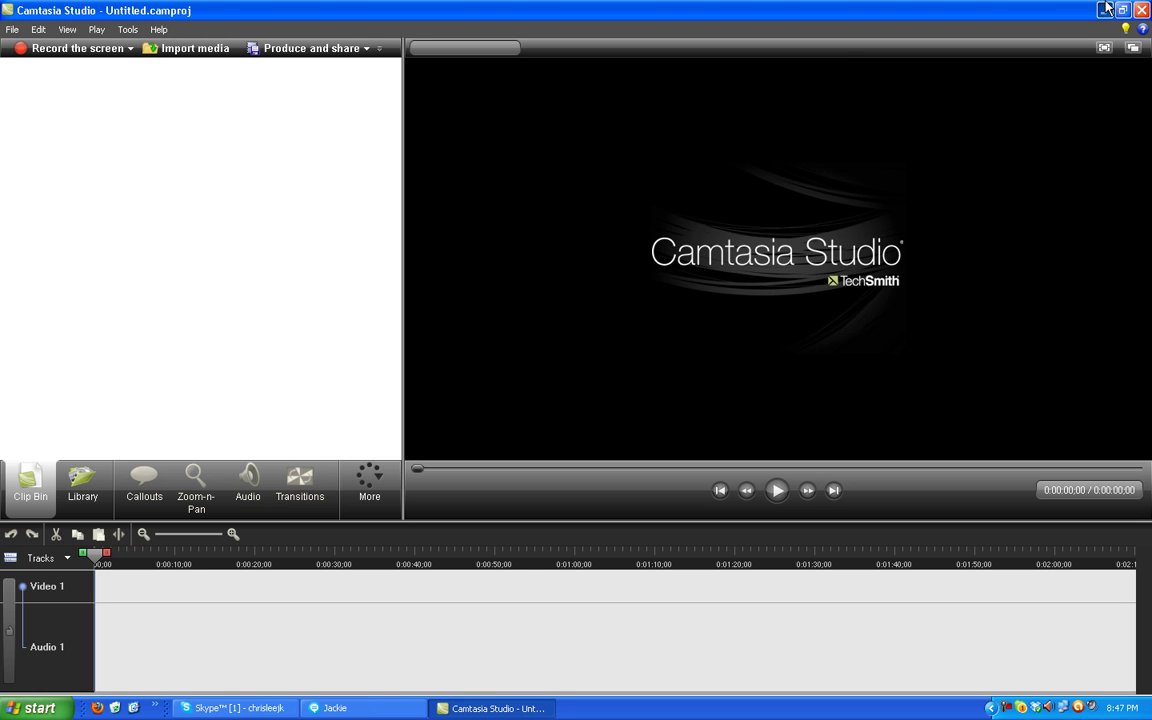
pyautogui.click(1105, 8)
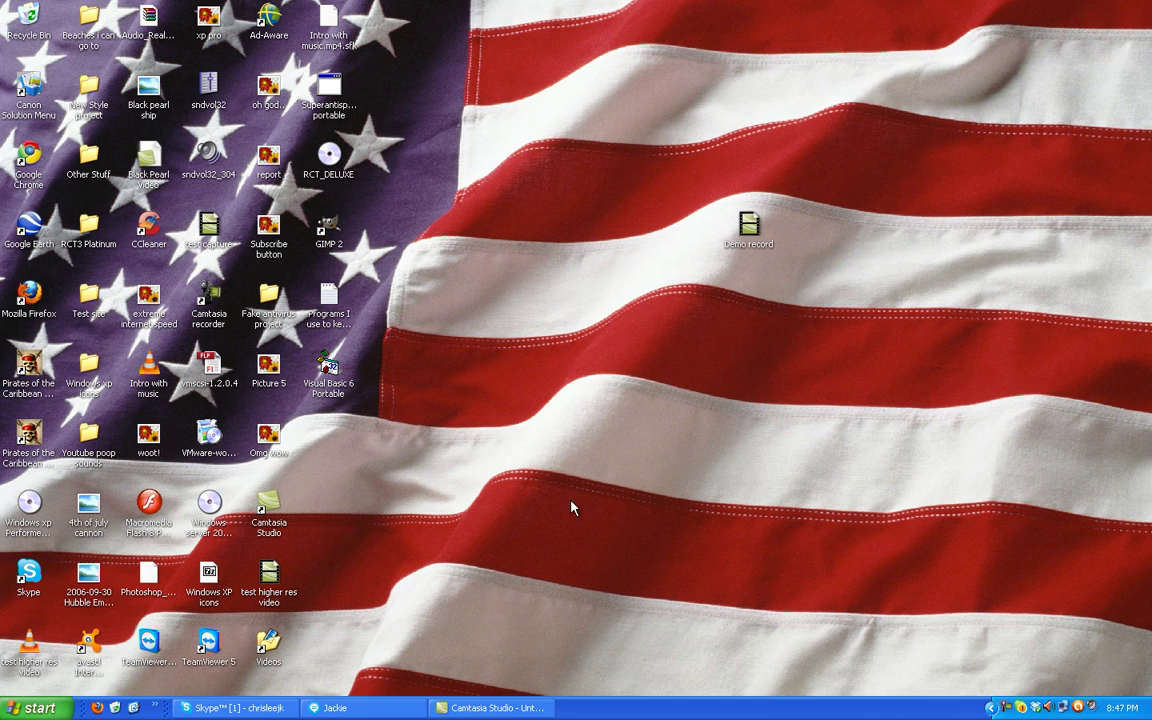
pyautogui.moveTo(748, 230)
pyautogui.mouseDown()
pyautogui.moveTo(688, 300)
pyautogui.moveTo(513, 710)
pyautogui.moveTo(86, 140)
pyautogui.mouseUp()
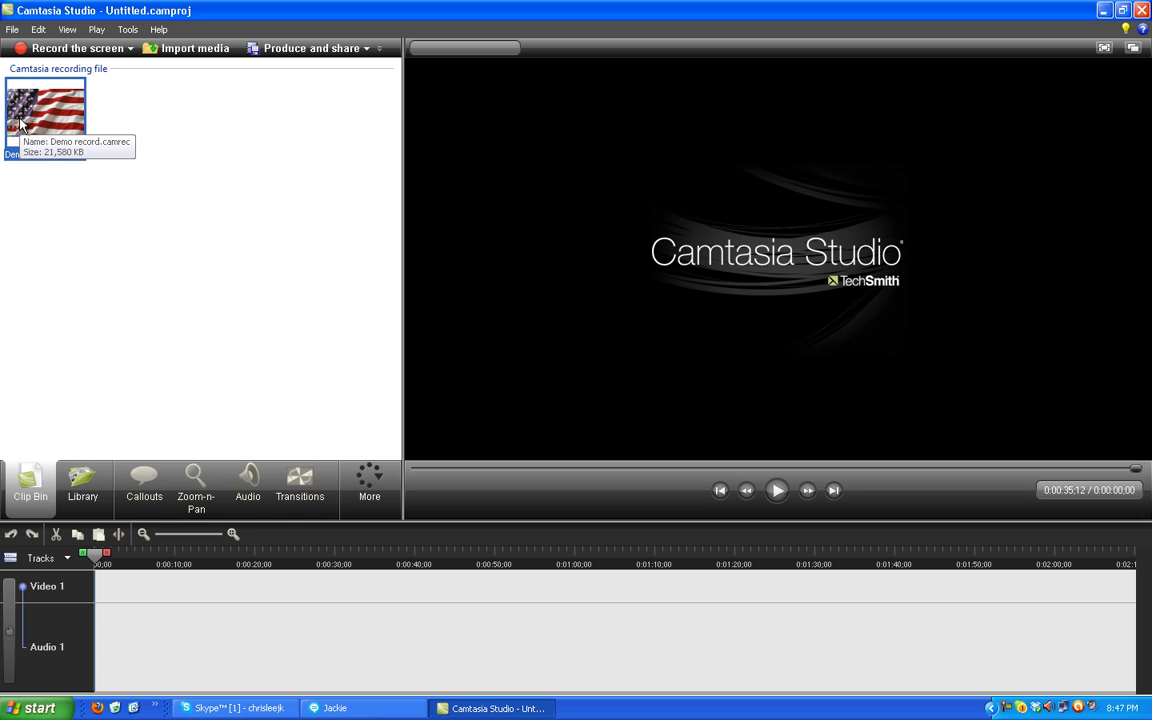
pyautogui.moveTo(27, 118); pyautogui.dragTo(113, 600)
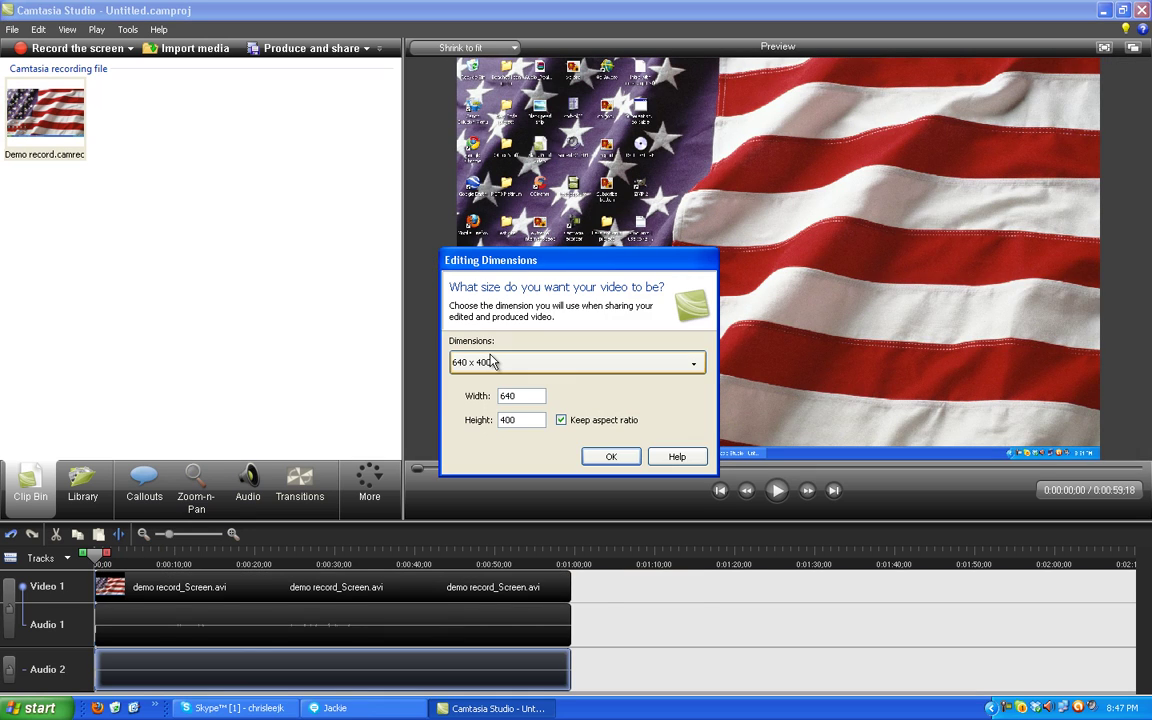
# - Confirm 1440 x 900 editing dimensions after briefly trying a custom 640 x 400 size
pyautogui.click(490, 362)
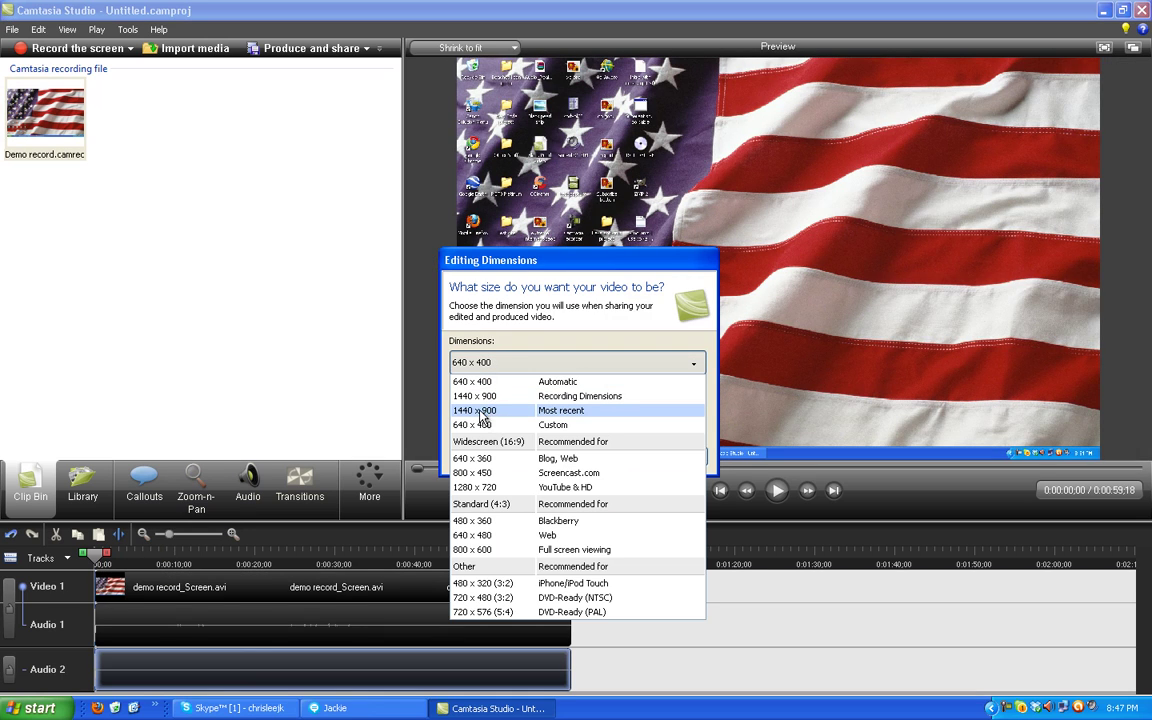
pyautogui.click(490, 399)
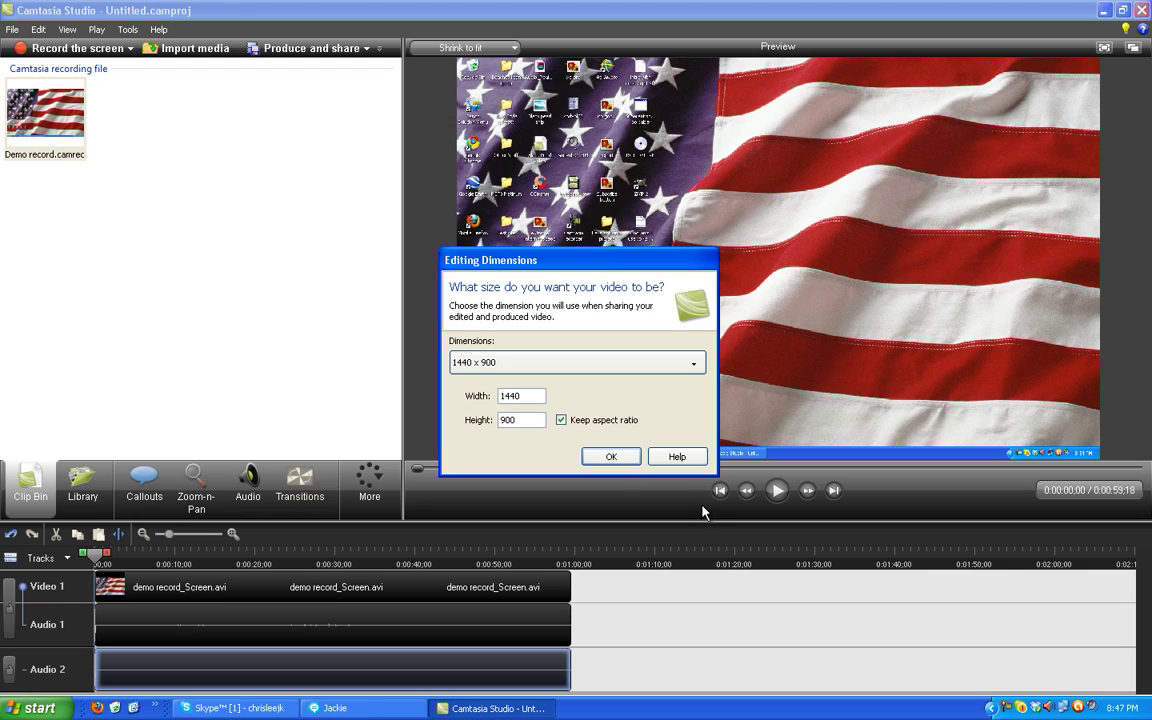
pyautogui.moveTo(527, 396); pyautogui.dragTo(487, 401)
pyautogui.write('640')
pyautogui.press('Tab')
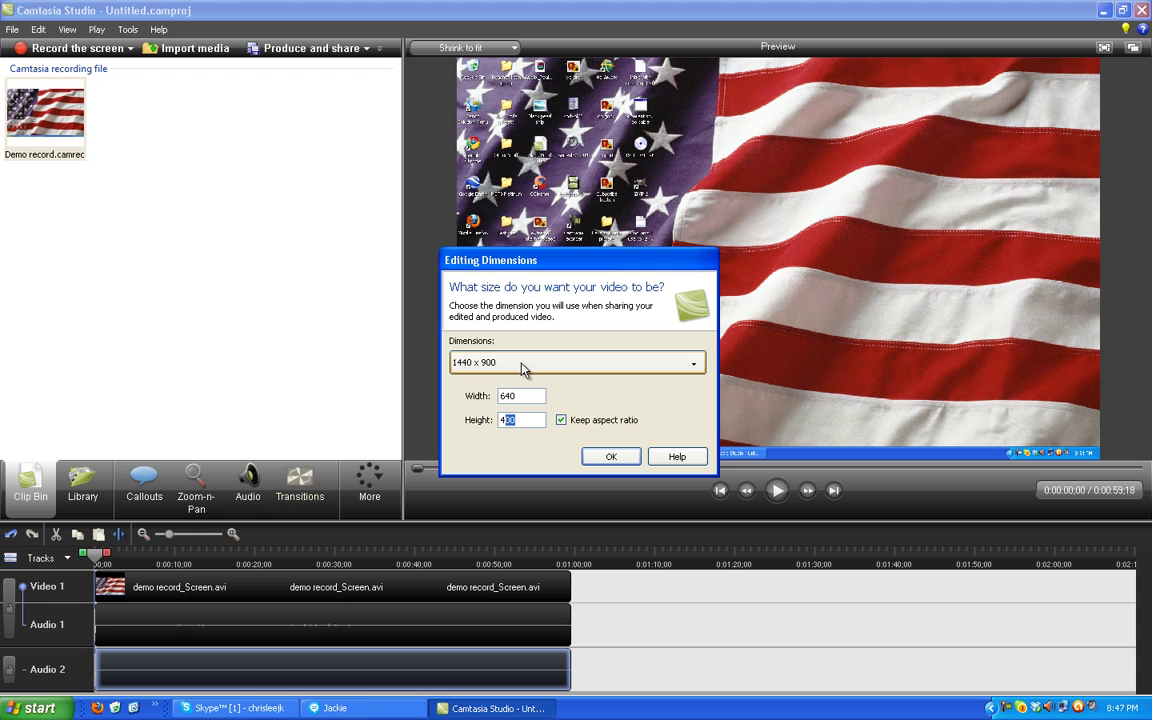
pyautogui.write('400')
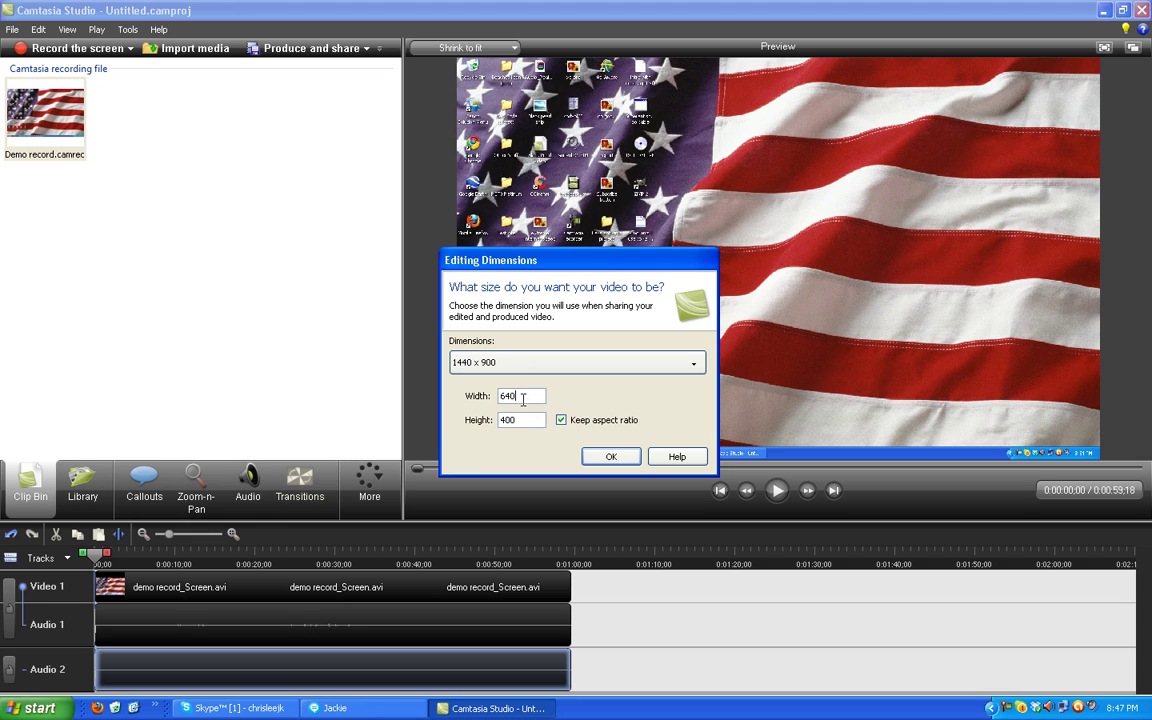
pyautogui.hotkey('shift', 'Tab')
pyautogui.click(488, 363)
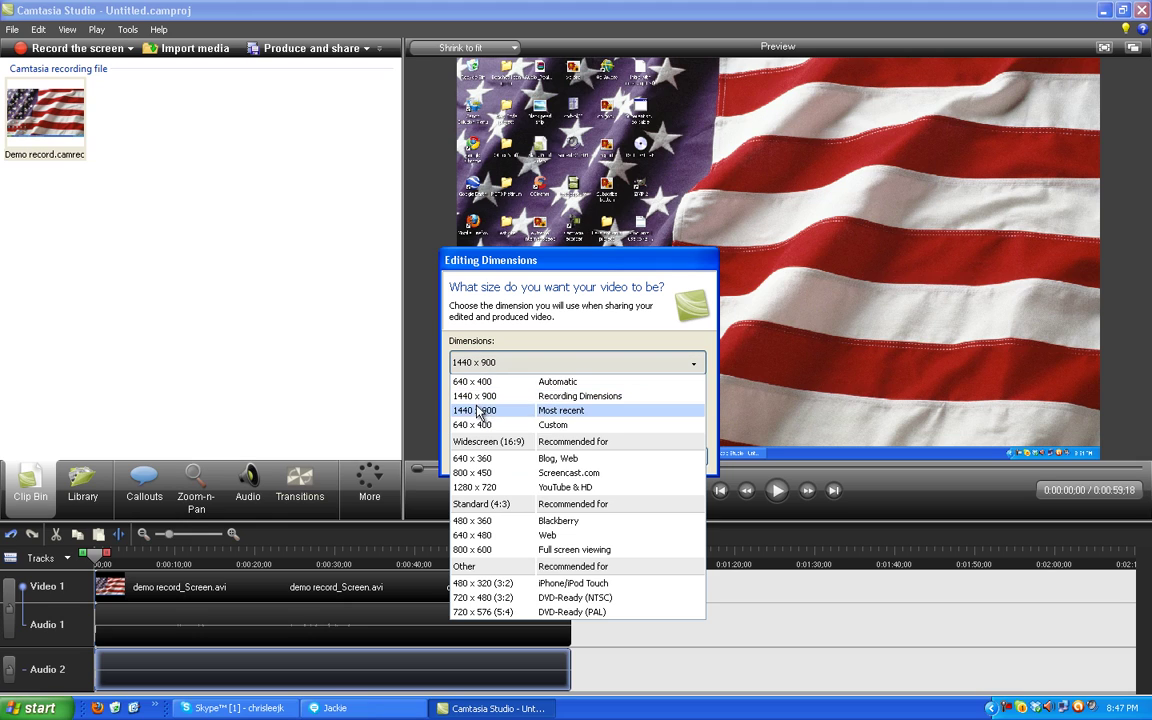
pyautogui.click(484, 398)
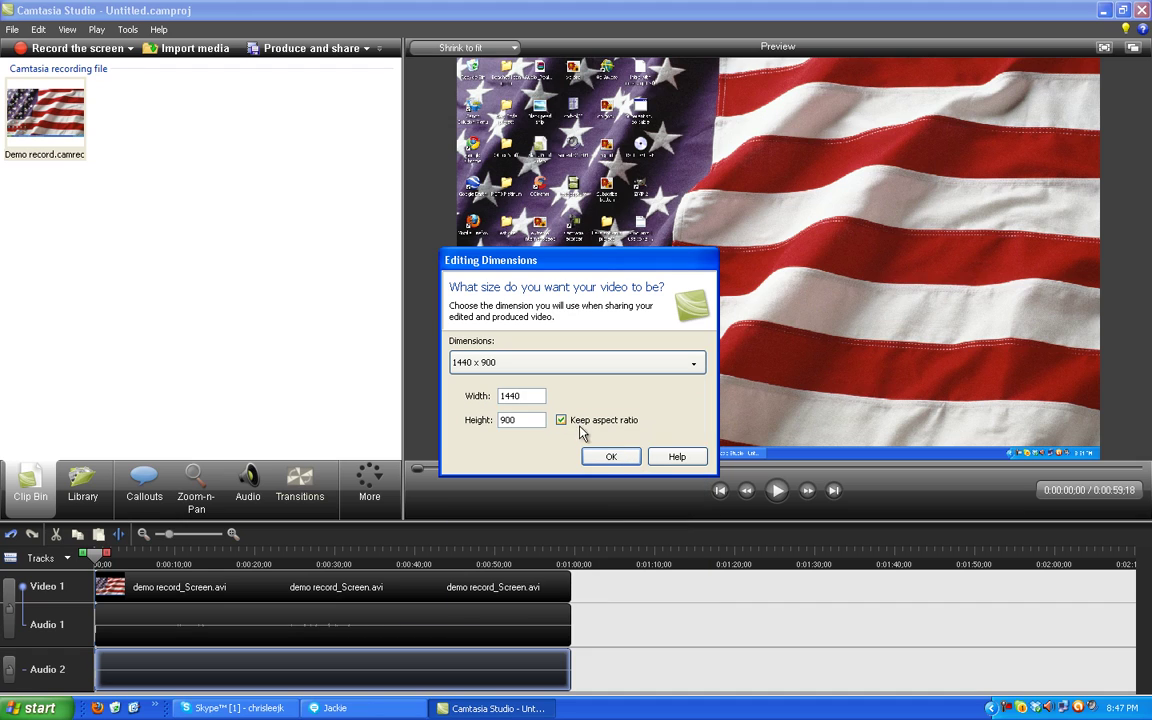
pyautogui.click(613, 457)
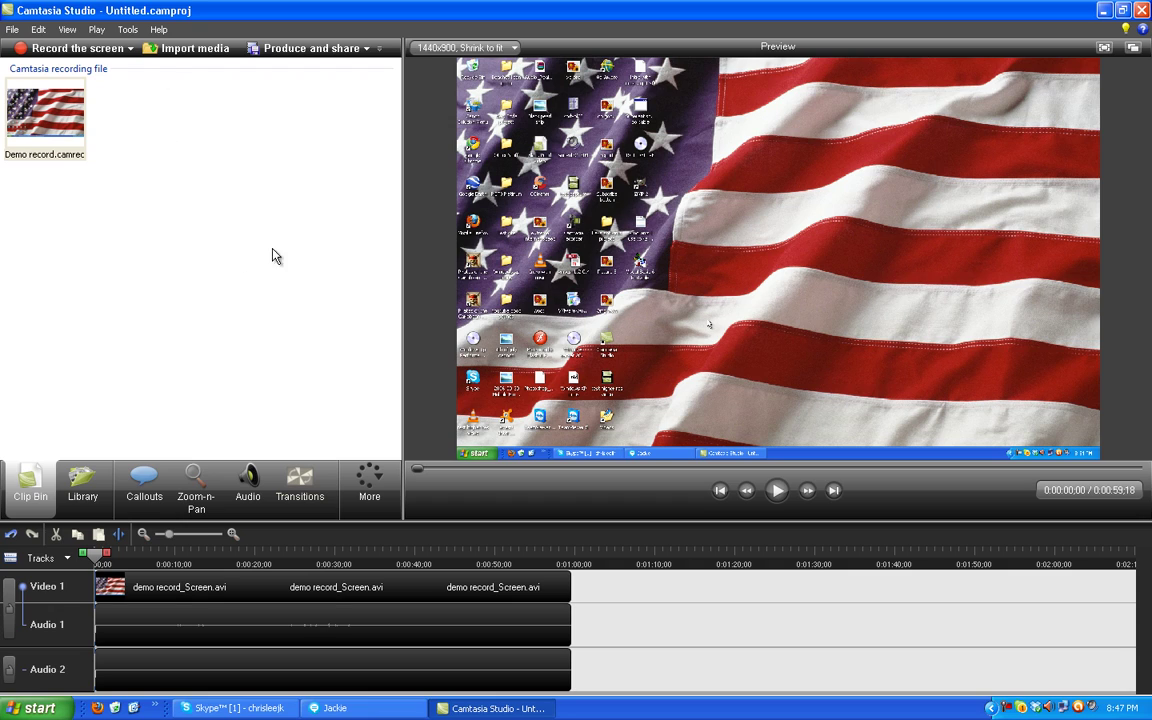
# - Start the Produce and share wizard and begin a new production preset from preset management
pyautogui.click(367, 49)
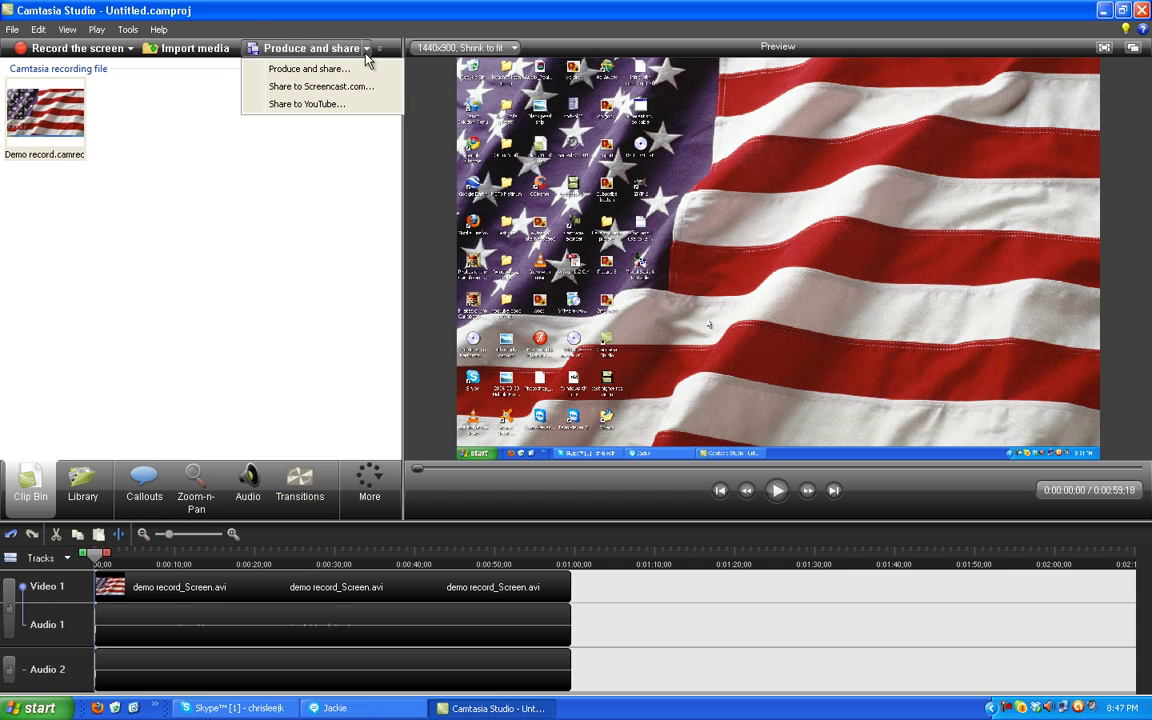
pyautogui.click(333, 73)
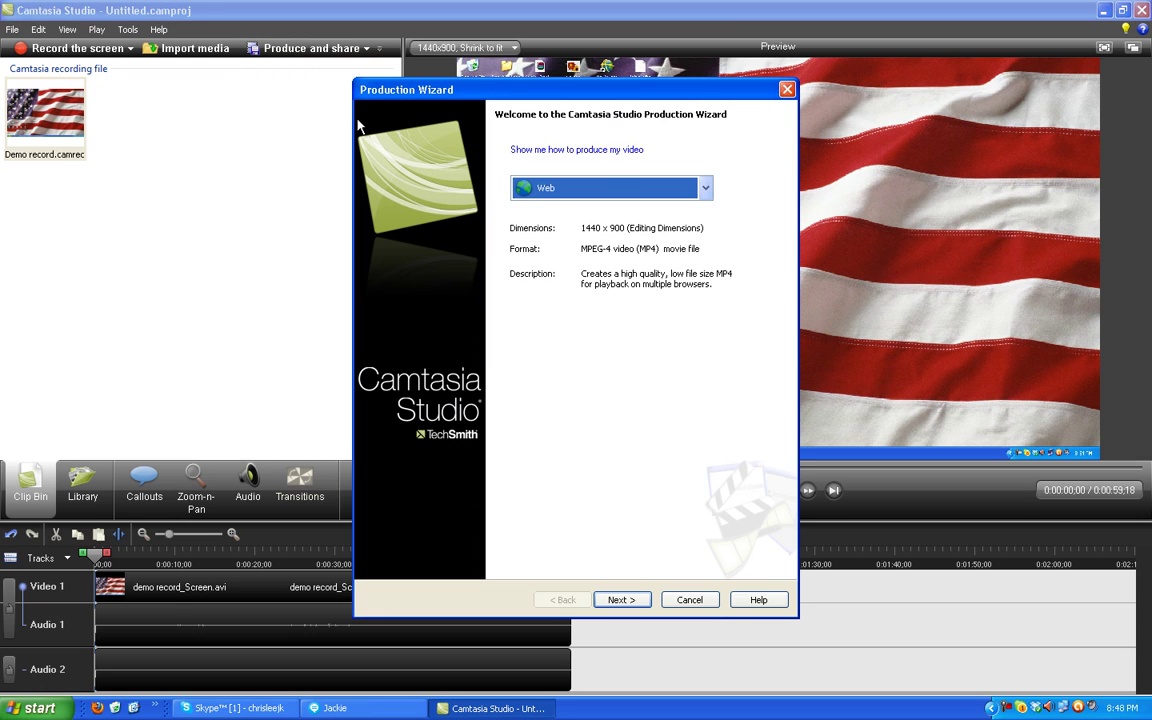
pyautogui.click(597, 190)
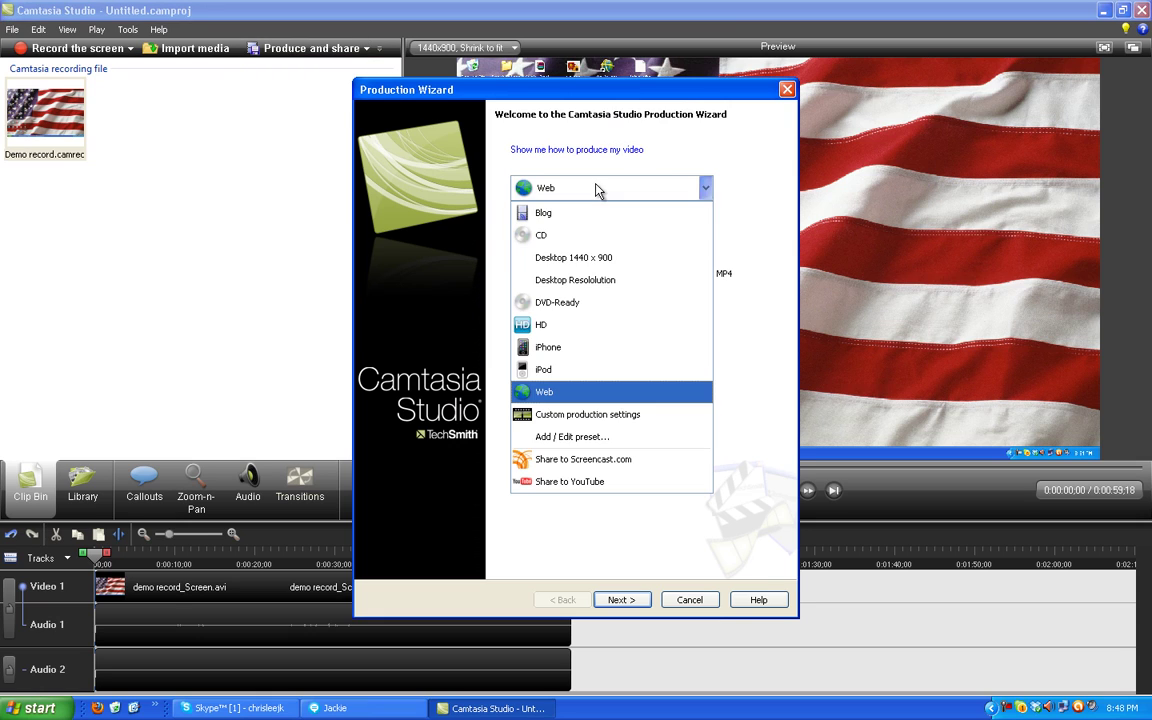
pyautogui.click(585, 437)
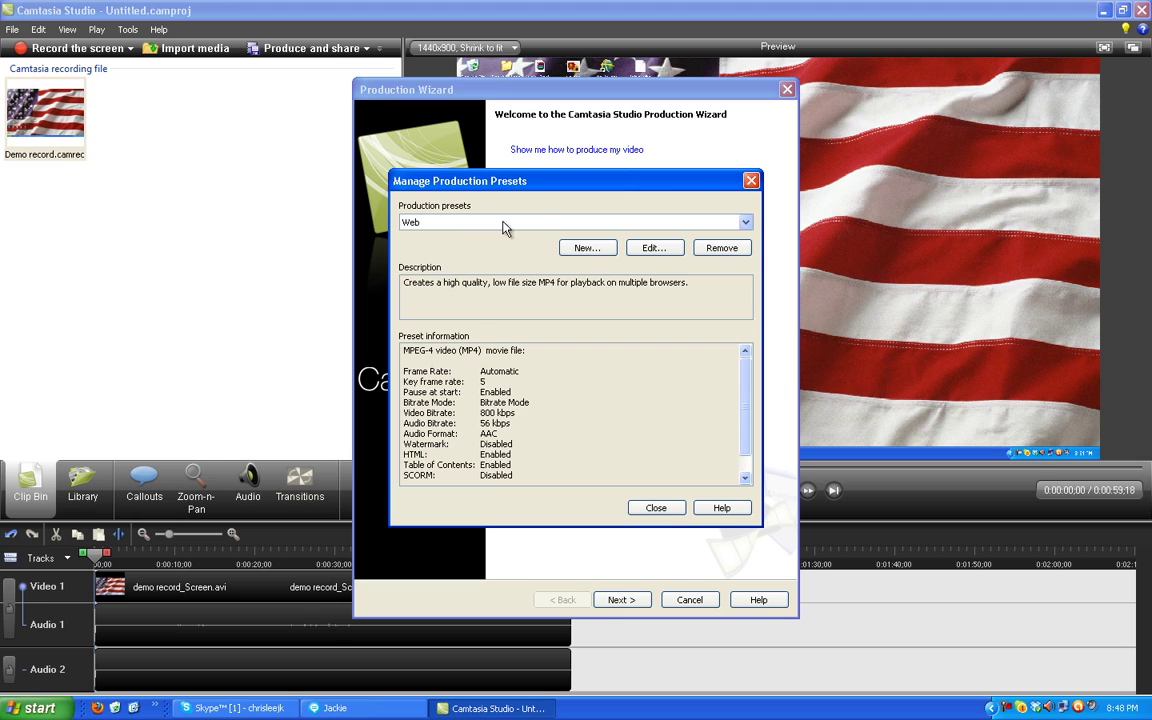
pyautogui.click(586, 247)
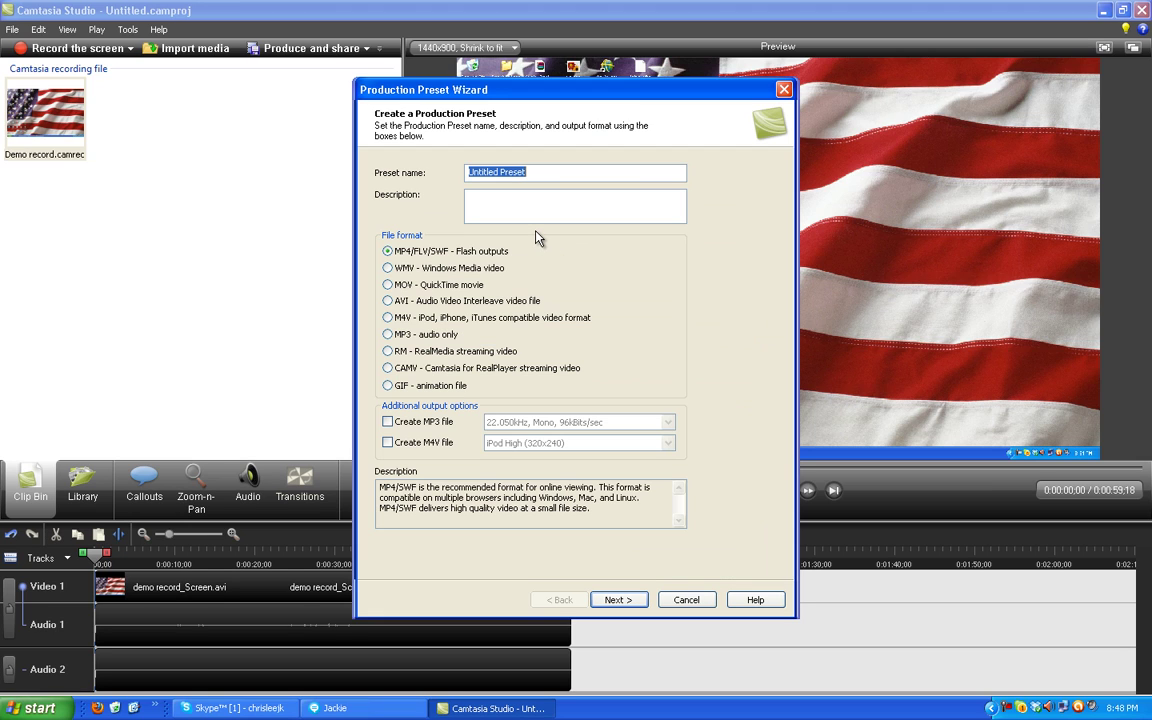
# - Name the preset 'Tutorial screen dementions' with MP4/FLV/SWF output and continue the wizard
pyautogui.write('De')
pyautogui.press('BackSpace')
pyautogui.press('BackSpace')
pyautogui.write('Tut')
pyautogui.write('orial')
pyautogui.write(' fil')
pyautogui.press('BackSpace')
pyautogui.press('BackSpace')
pyautogui.press('BackSpace')
pyautogui.write('d')
pyautogui.press('BackSpace')
pyautogui.write('screen ')
pyautogui.write('dem')
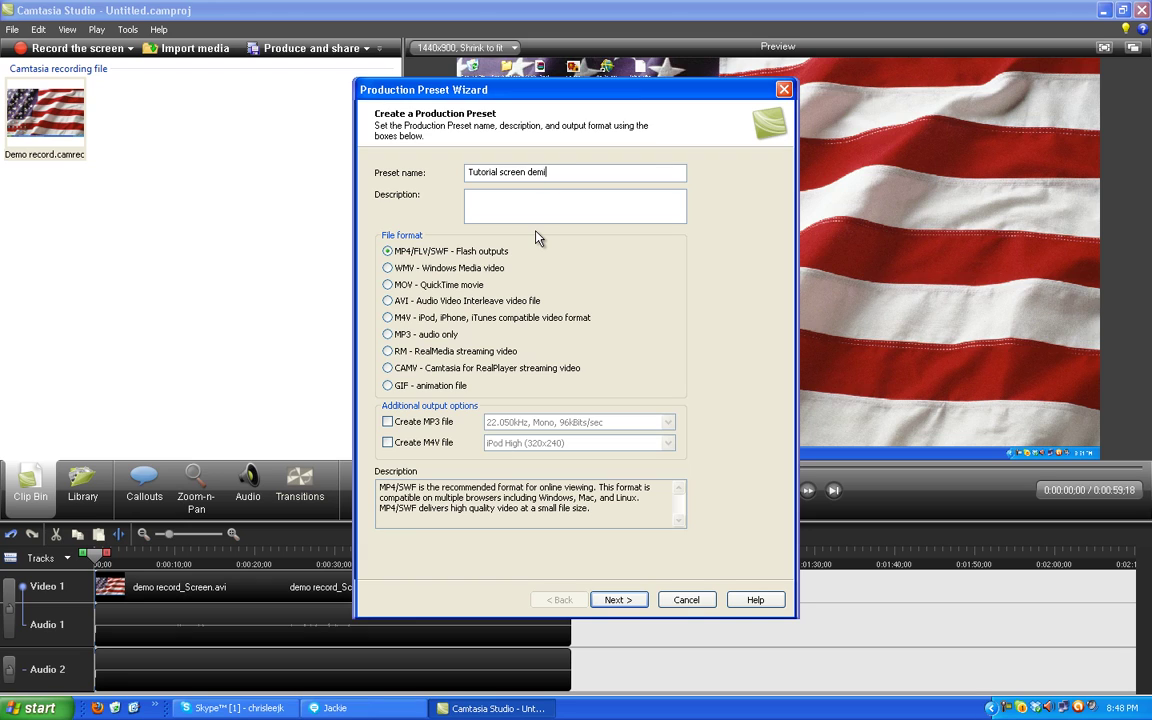
pyautogui.write('entions')
pyautogui.click(388, 253)
pyautogui.click(632, 599)
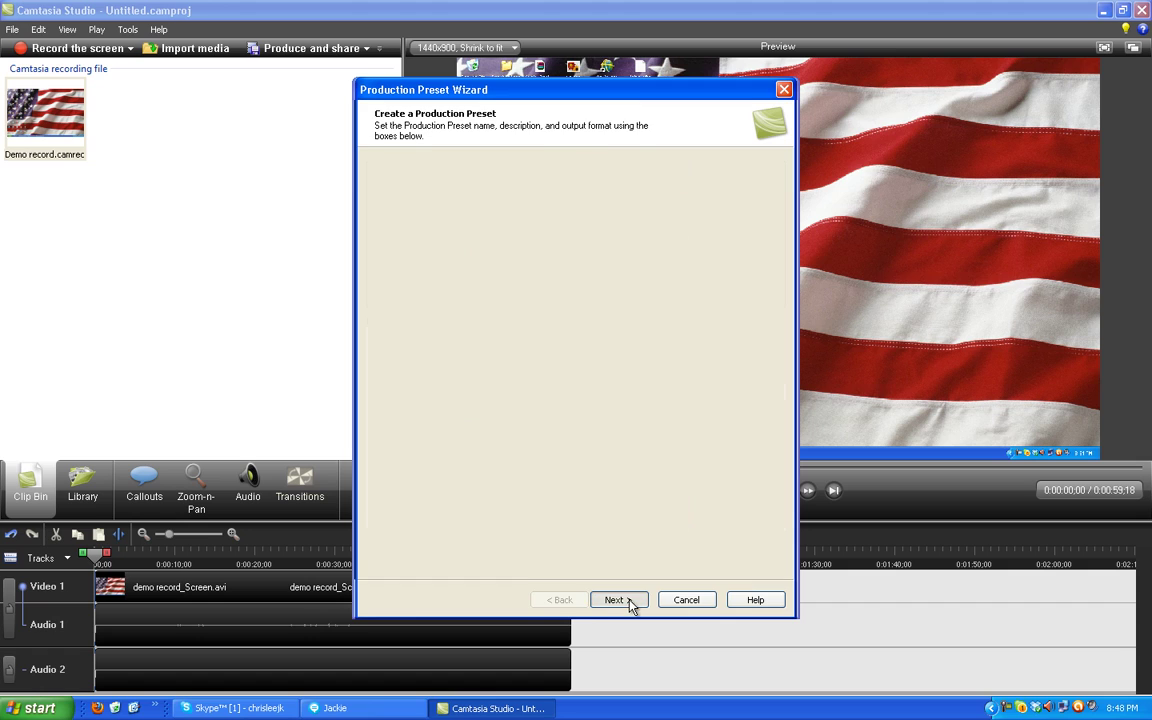
# - Choose the No Controls Flash template for the preset
pyautogui.click(530, 215)
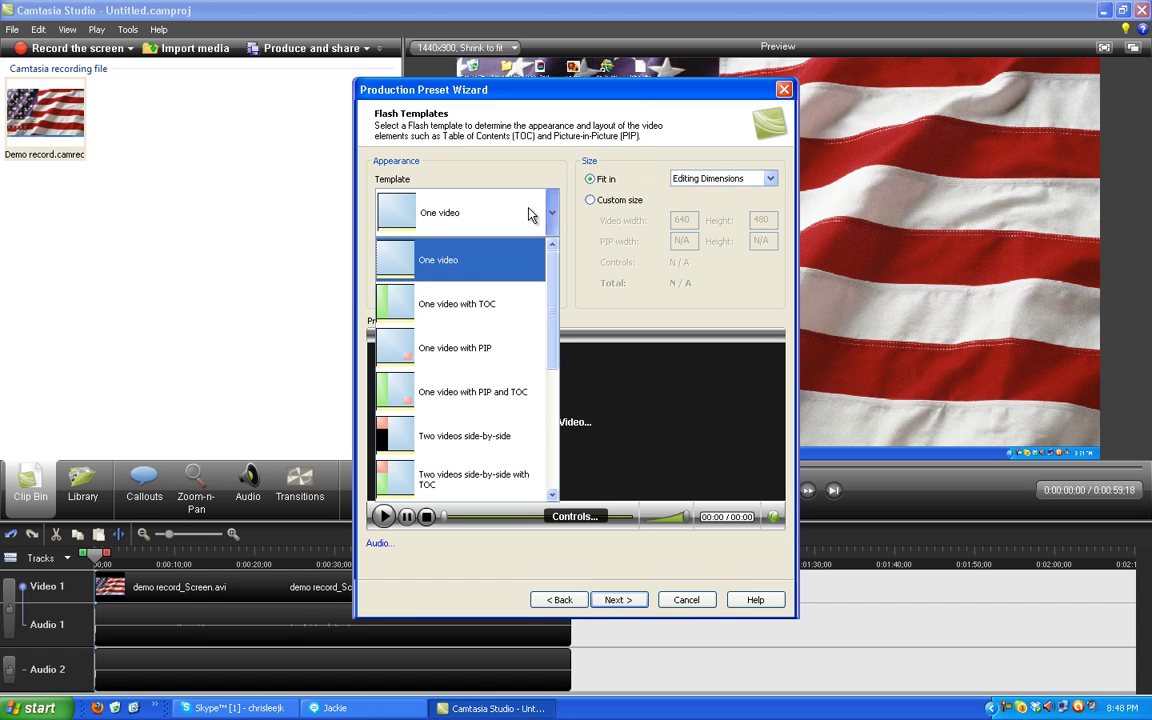
pyautogui.scroll(-2, 502, 375)
pyautogui.scroll(-2, 500, 383)
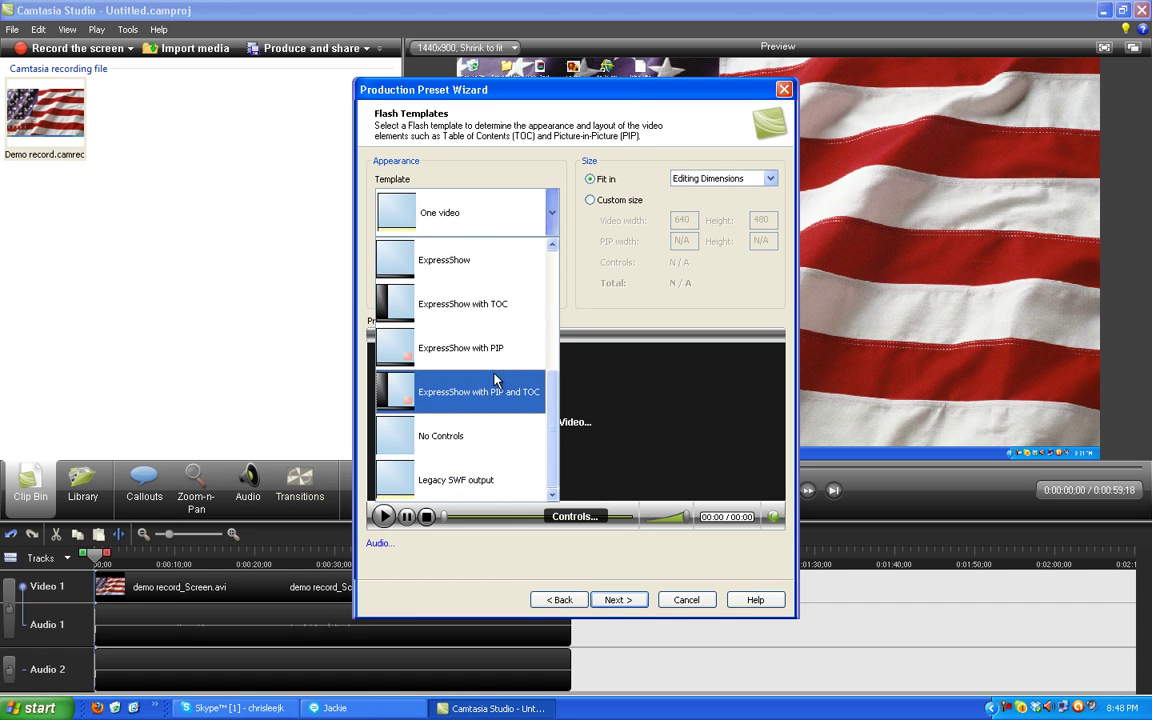
pyautogui.click(428, 441)
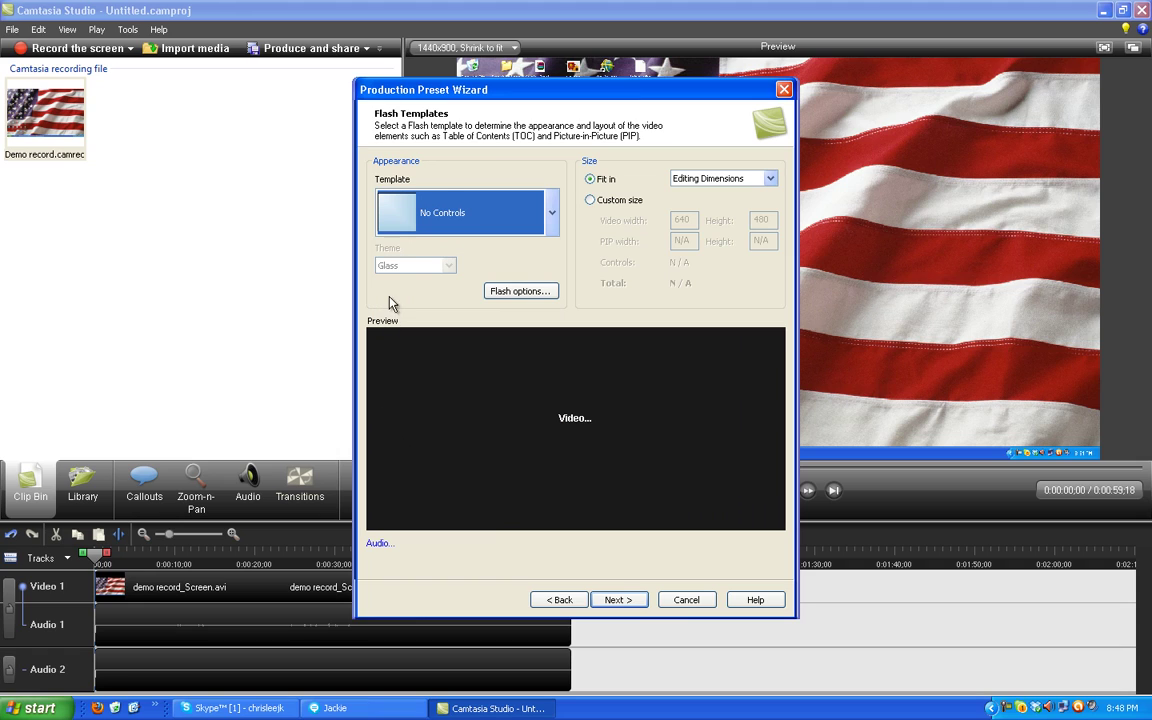
# - In Flash options, set video quality to 75% and frame rate to 30
pyautogui.click(522, 292)
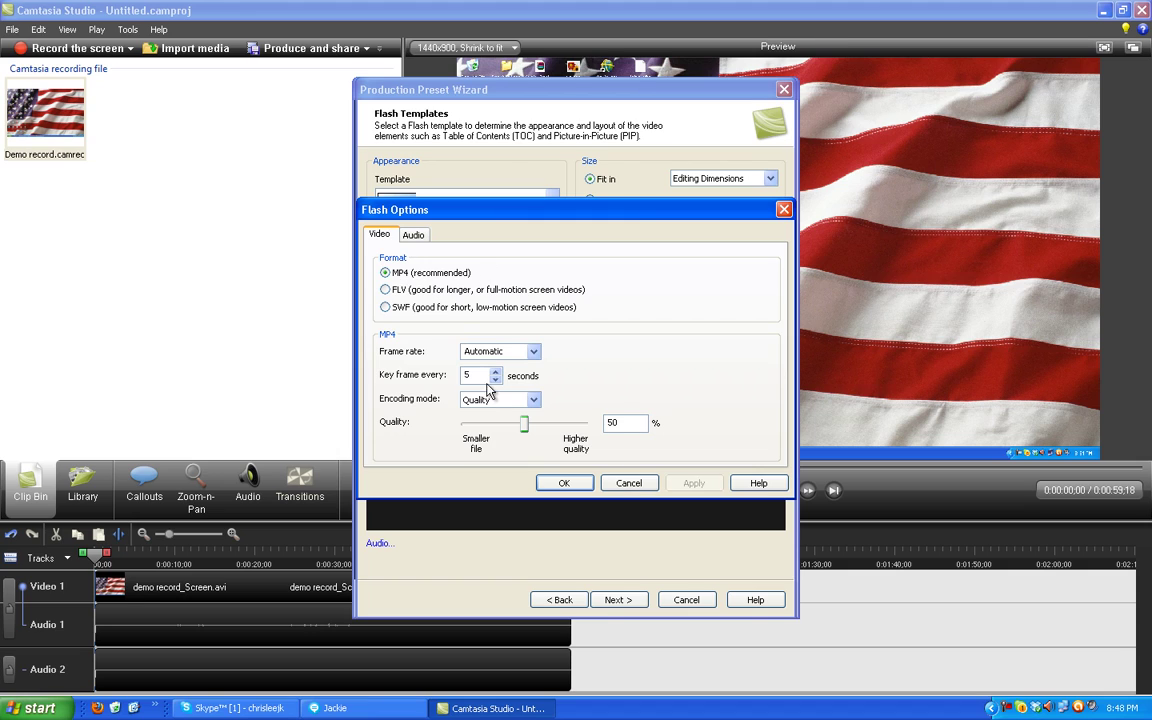
pyautogui.doubleClick(609, 424)
pyautogui.write('7')
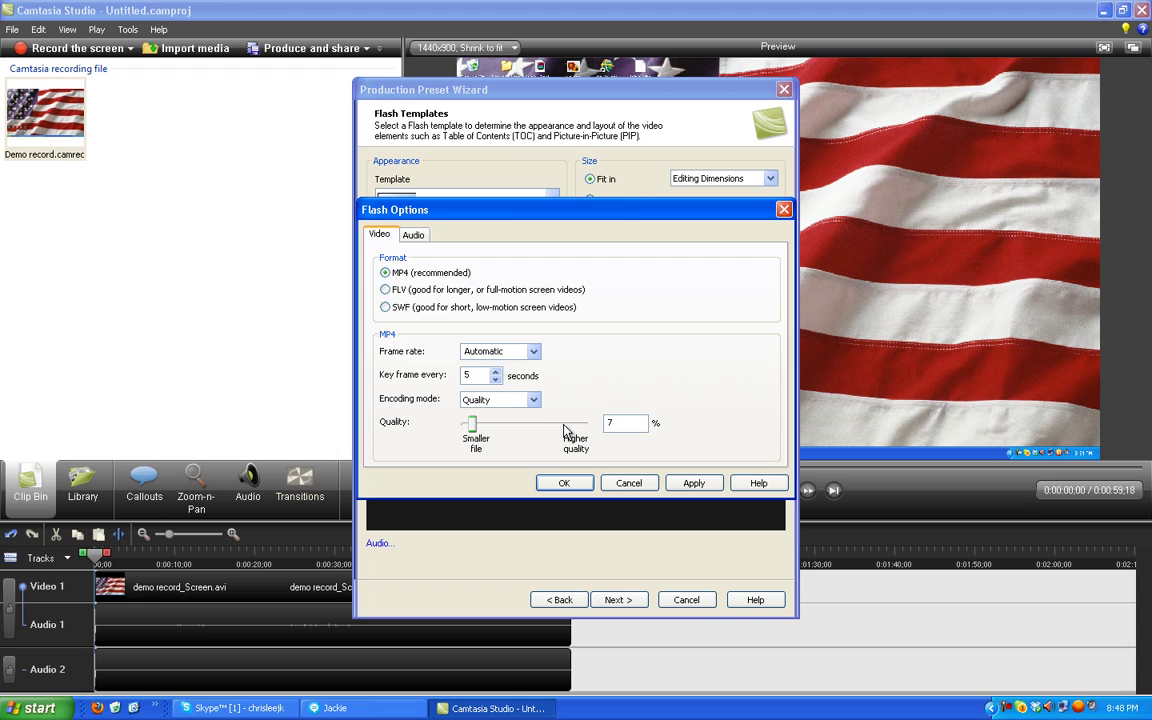
pyautogui.write('5')
pyautogui.click(524, 350)
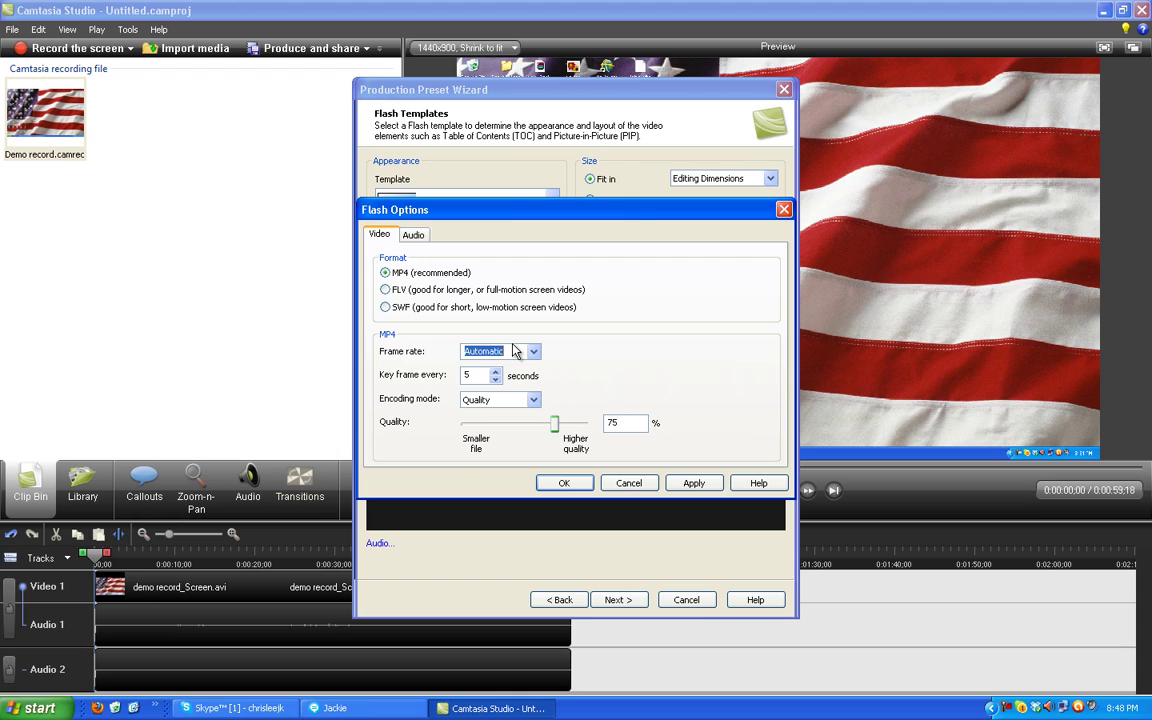
pyautogui.click(524, 350)
pyautogui.click(500, 446)
# - Set the audio bitrate to 128 kbps, apply the options, and advance to Video Options
pyautogui.click(414, 236)
pyautogui.click(583, 299)
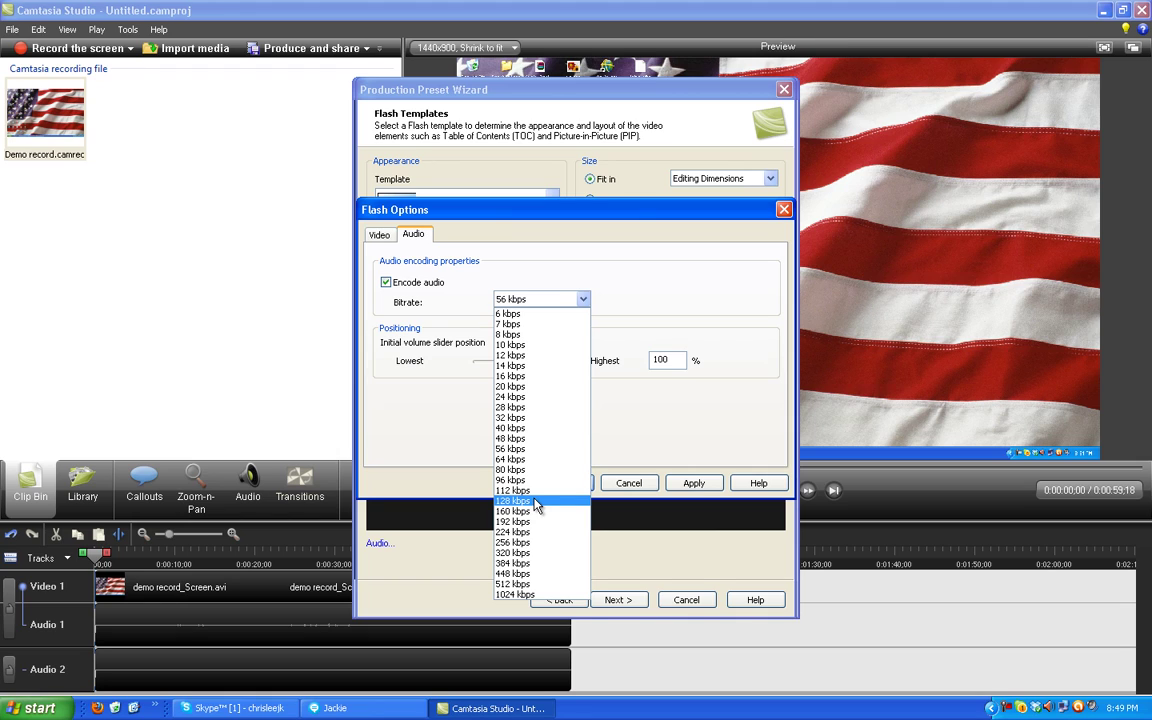
pyautogui.click(536, 507)
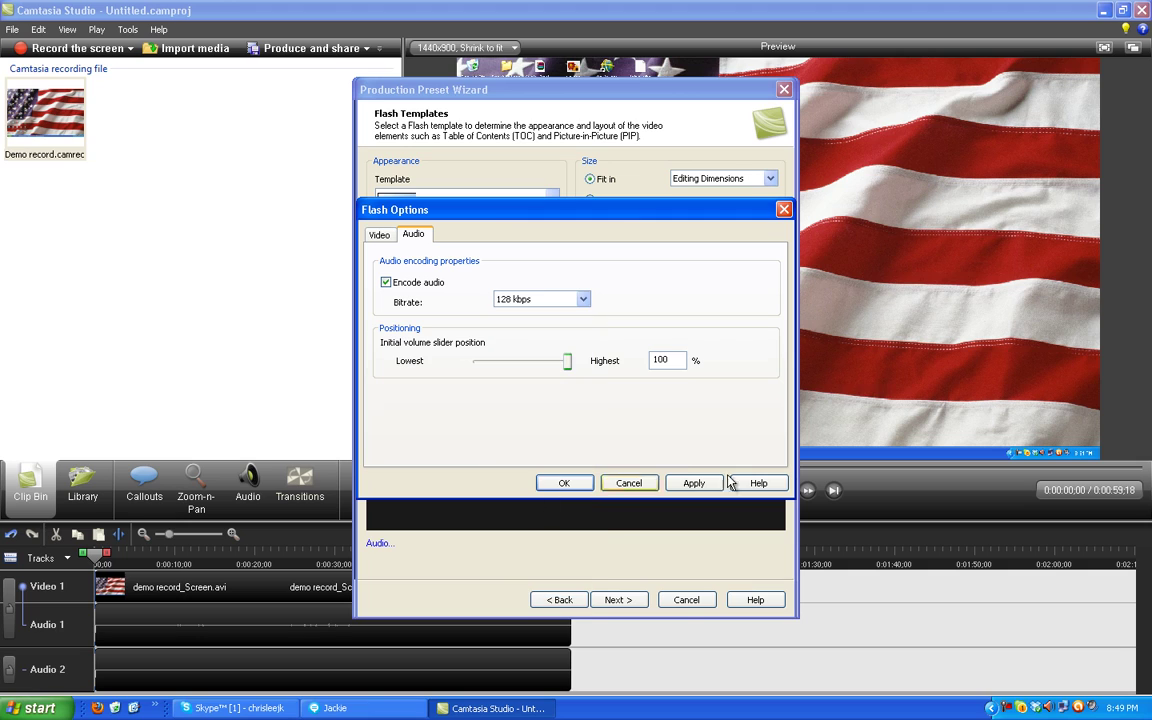
pyautogui.click(690, 485)
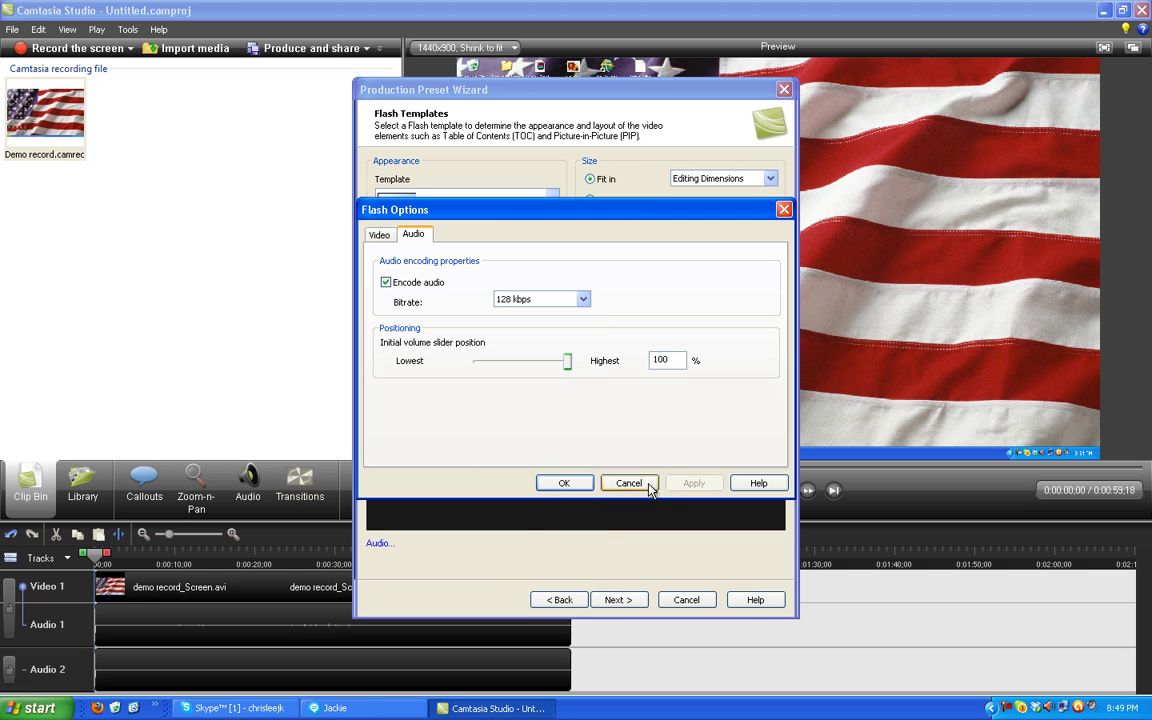
pyautogui.click(541, 485)
pyautogui.click(631, 601)
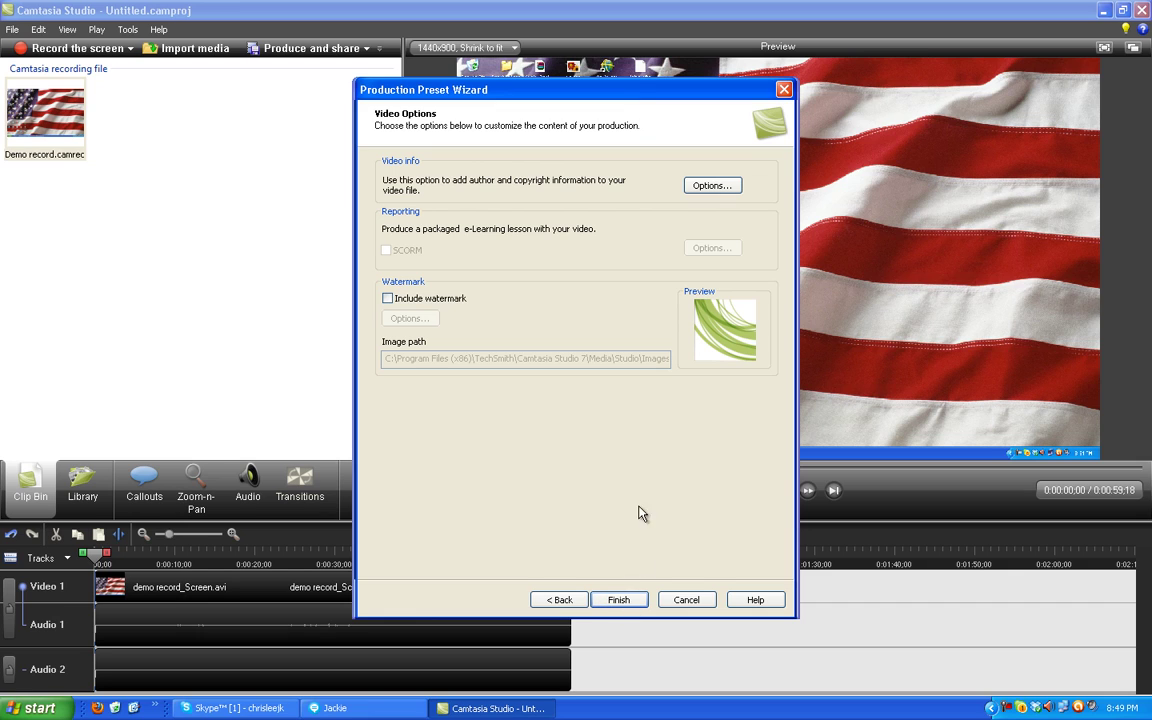
# - Finish the new preset, close the preset manager, and select 'Tutorial screen dementions'
pyautogui.click(620, 600)
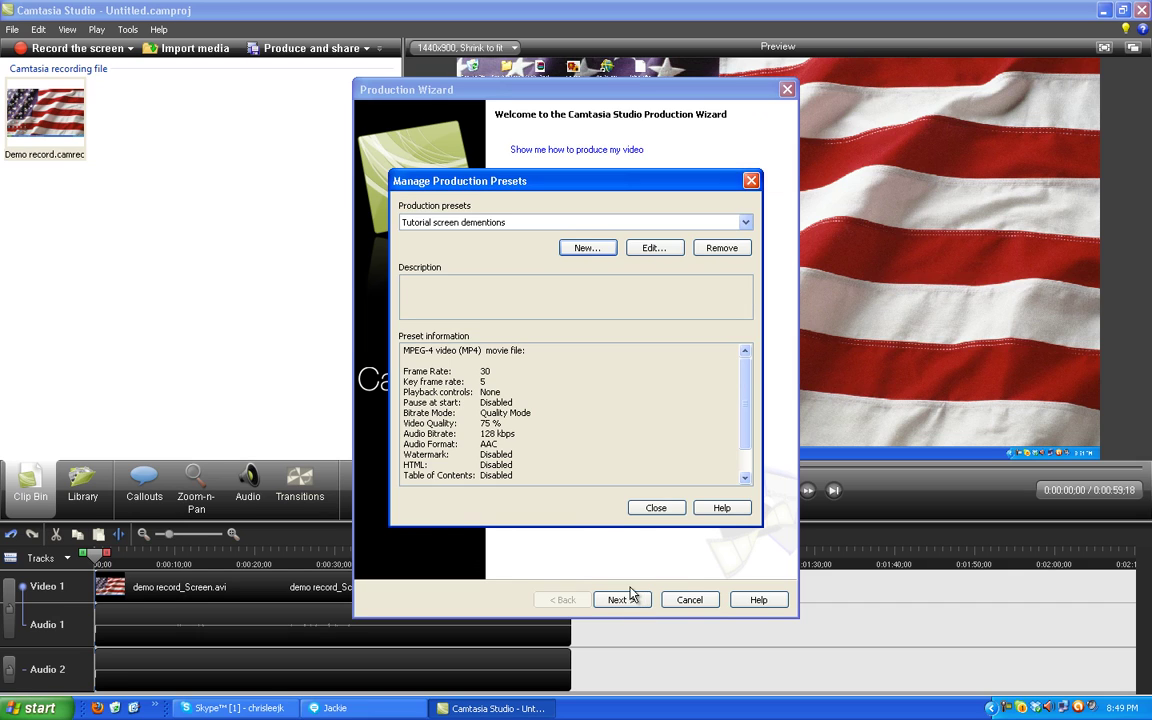
pyautogui.click(475, 222)
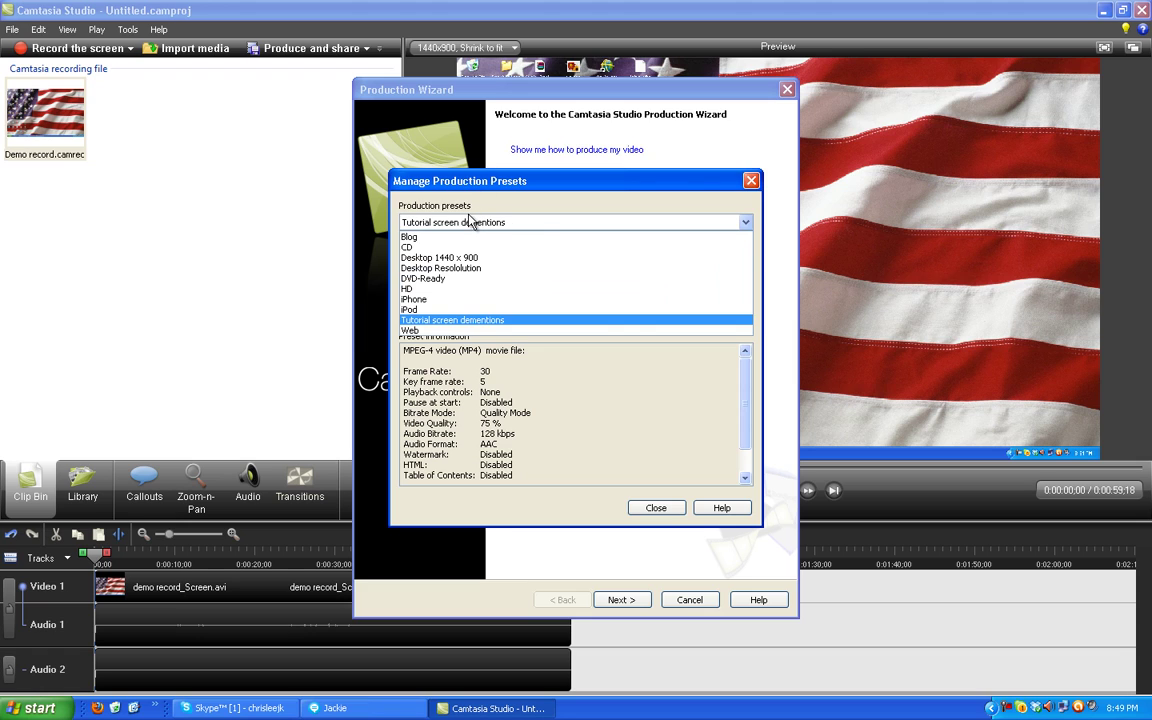
pyautogui.click(672, 513)
pyautogui.click(600, 188)
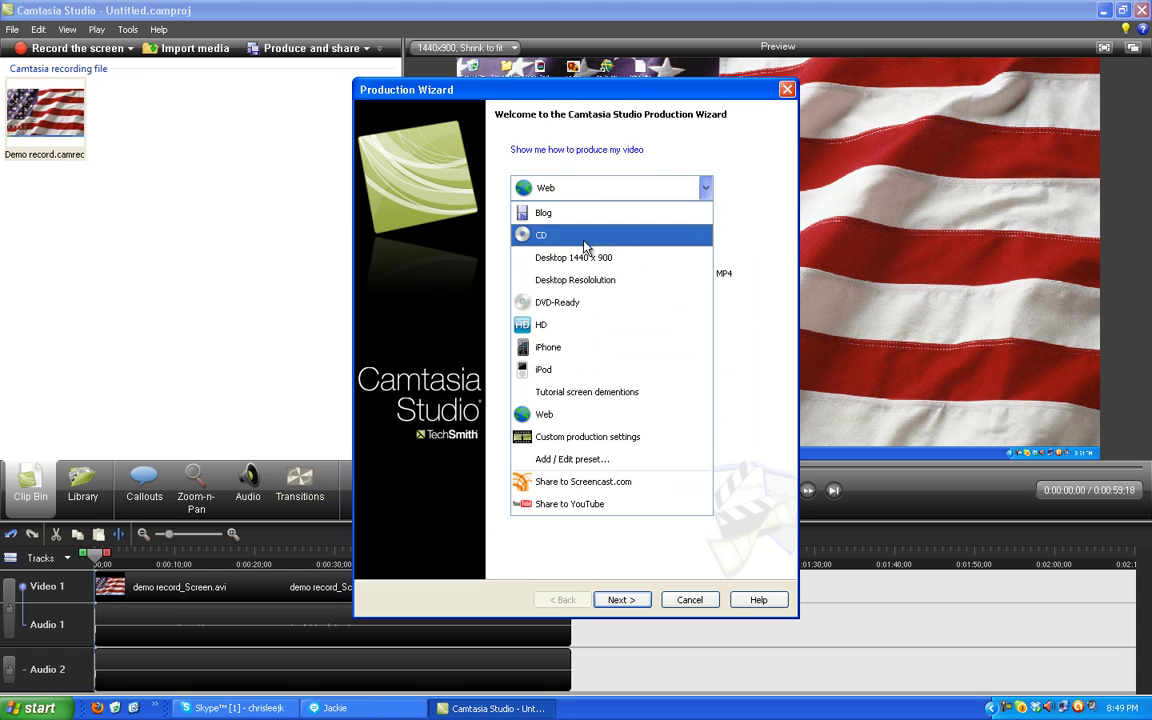
pyautogui.click(594, 392)
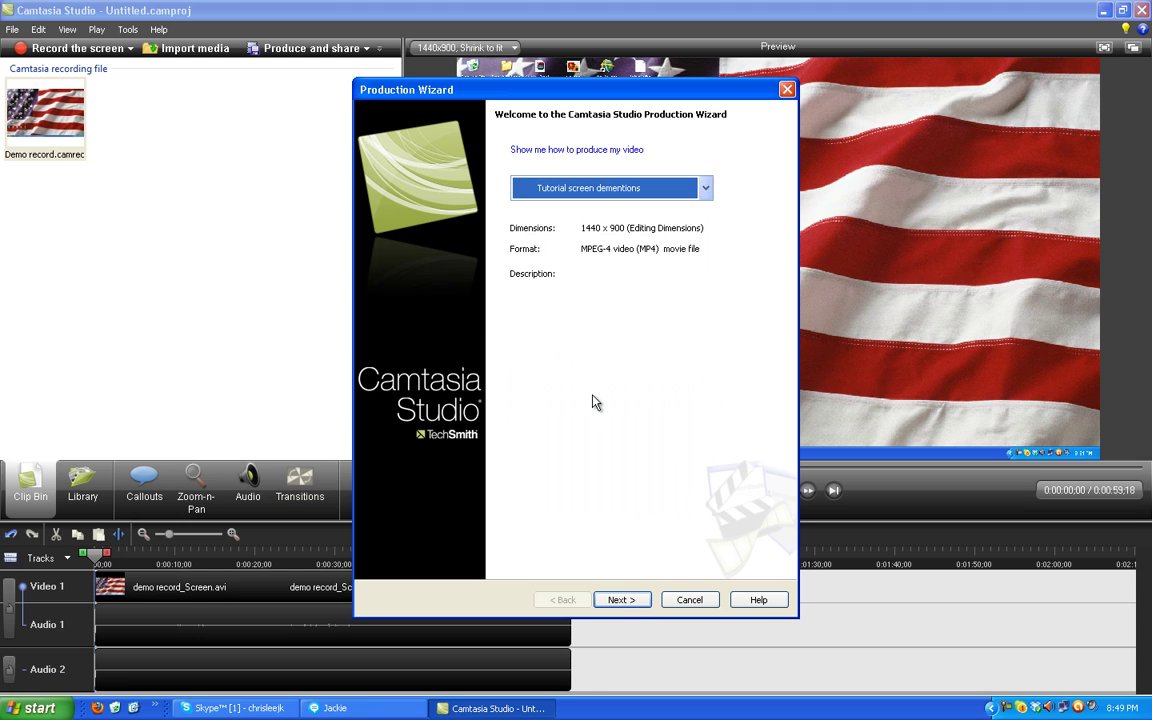
# - Name the production 'Demo firefox', disable sub-folders, and start rendering
pyautogui.click(618, 600)
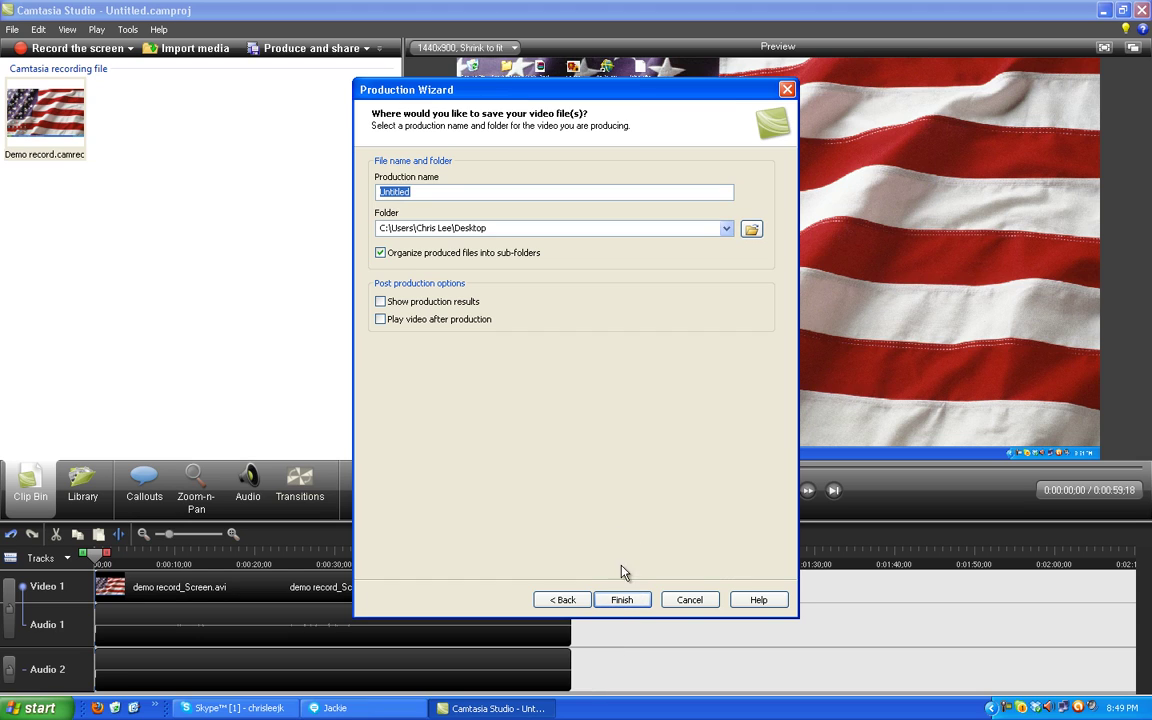
pyautogui.write('D')
pyautogui.press('BackSpace')
pyautogui.write('emo f')
pyautogui.write('ire')
pyautogui.write('fo')
pyautogui.write('x')
pyautogui.click(381, 253)
pyautogui.click(615, 603)
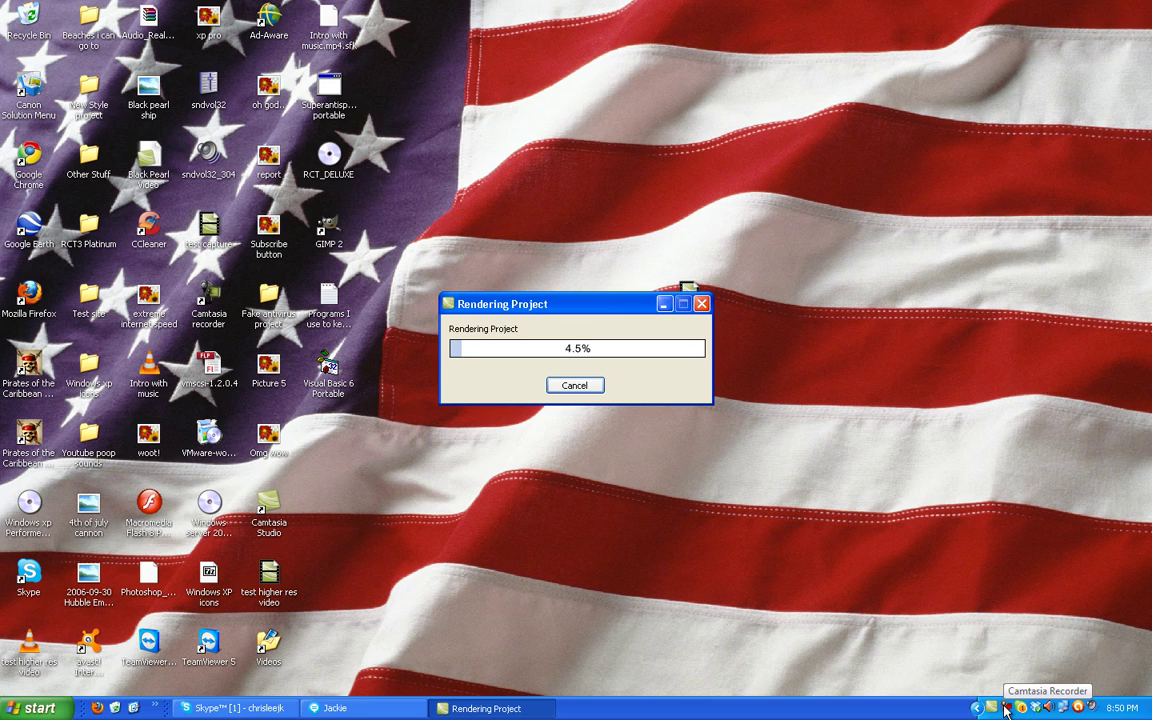
# - Show and dismiss the Camtasia Recorder controls from the tray while rendering finishes
pyautogui.click(1005, 709)
pyautogui.click(845, 618)
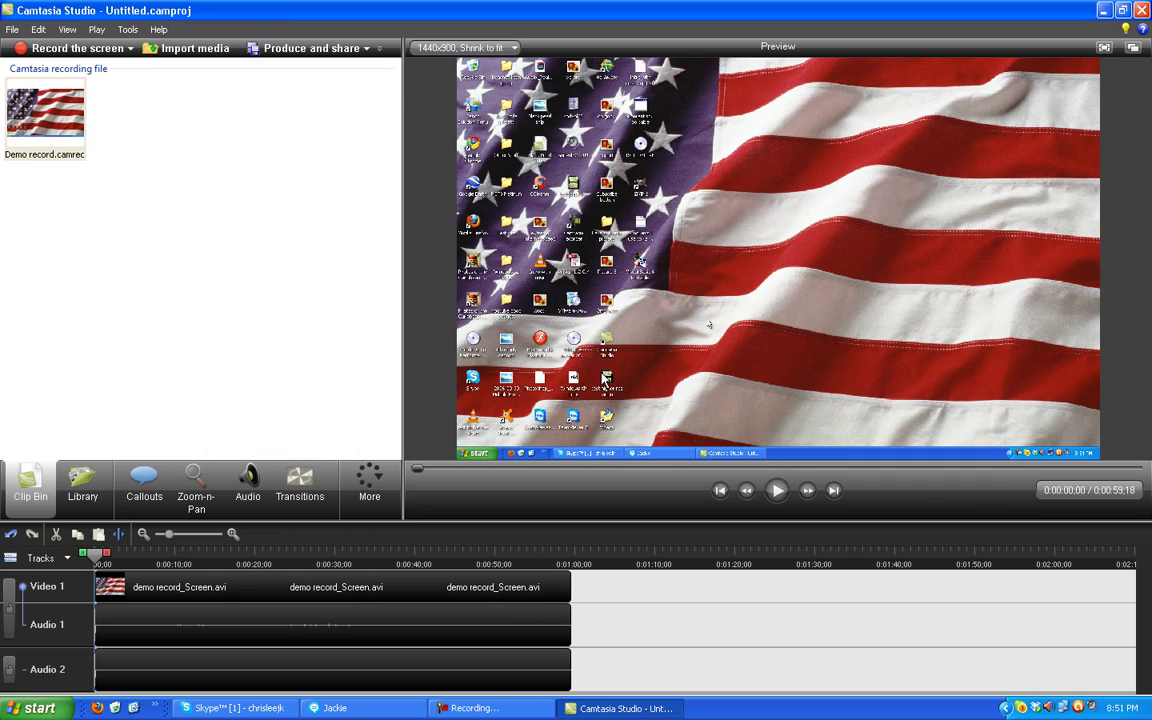
# - Check the Demo firefox file's properties on the desktop, confirming a 7.37 MB size
pyautogui.click(1103, 10)
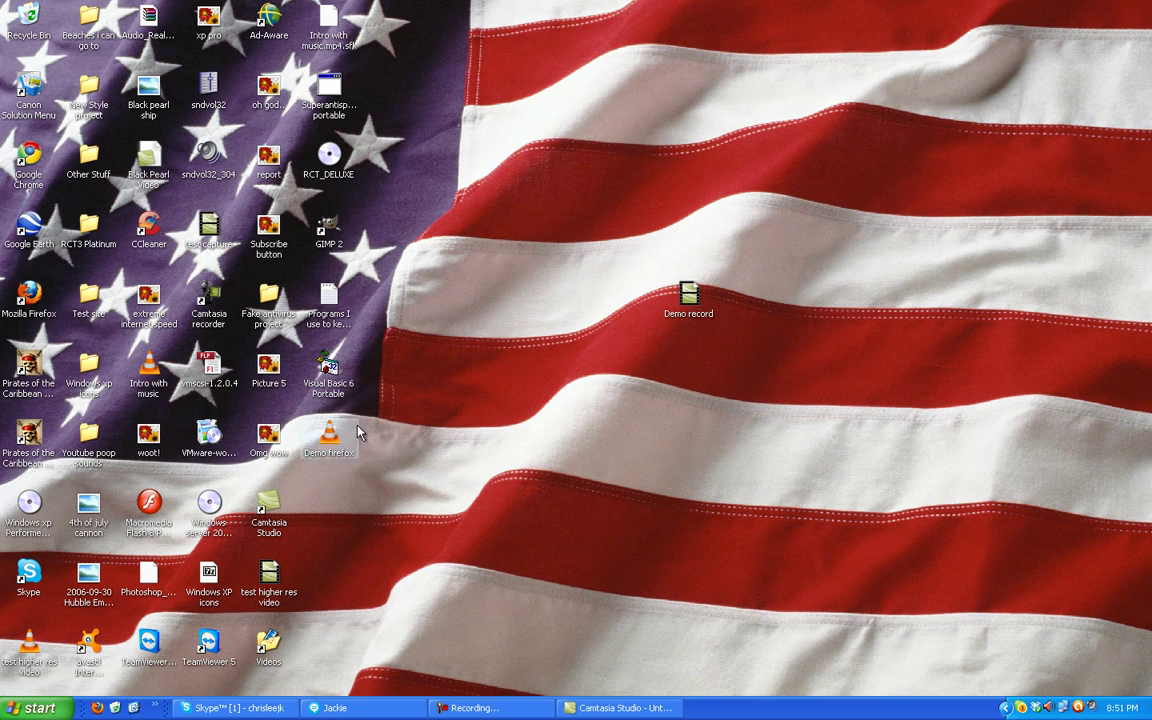
pyautogui.rightClick(323, 437)
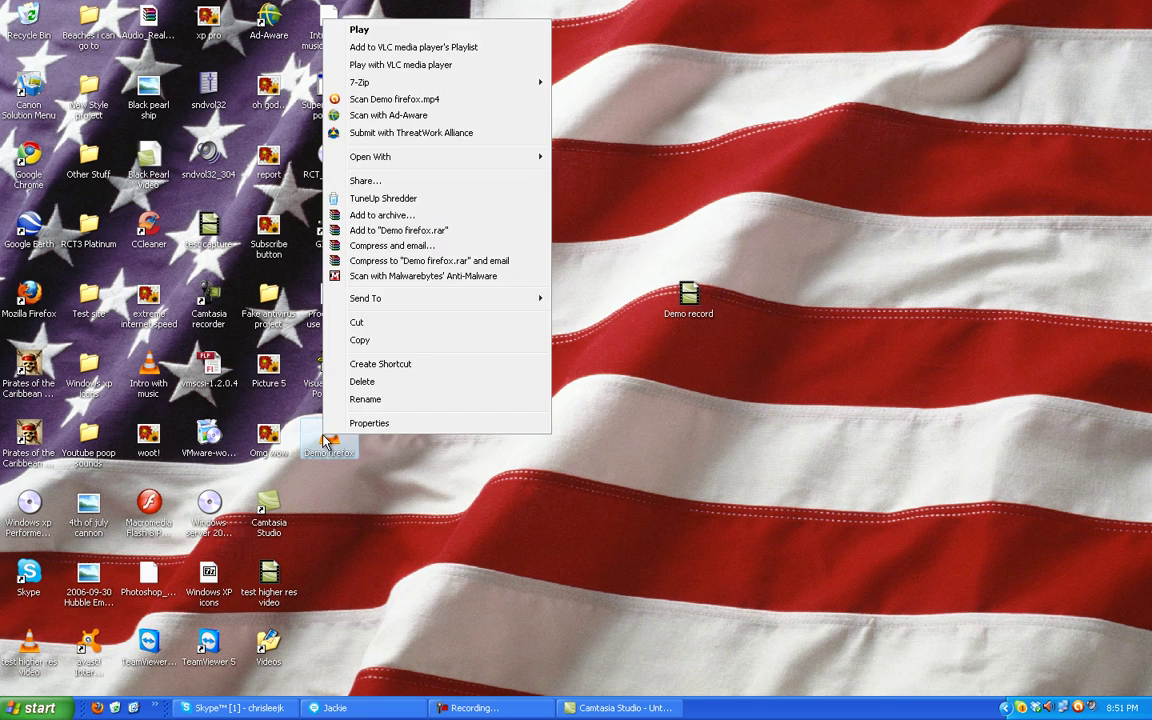
pyautogui.click(367, 423)
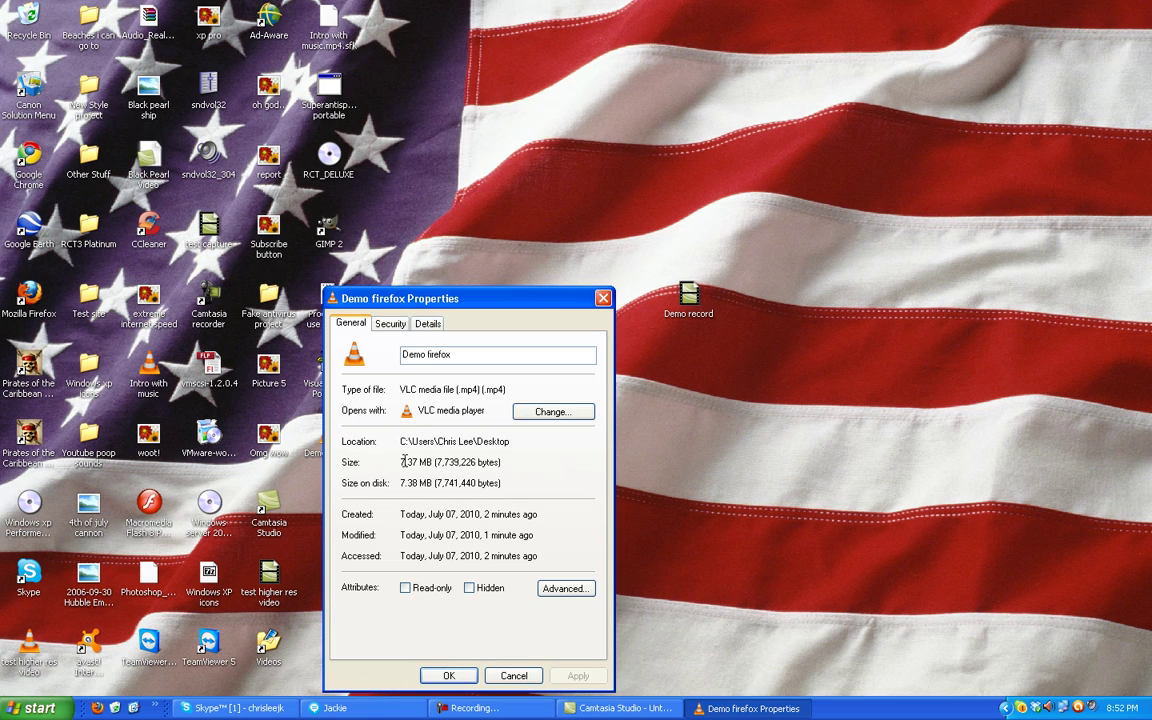
pyautogui.click(445, 676)
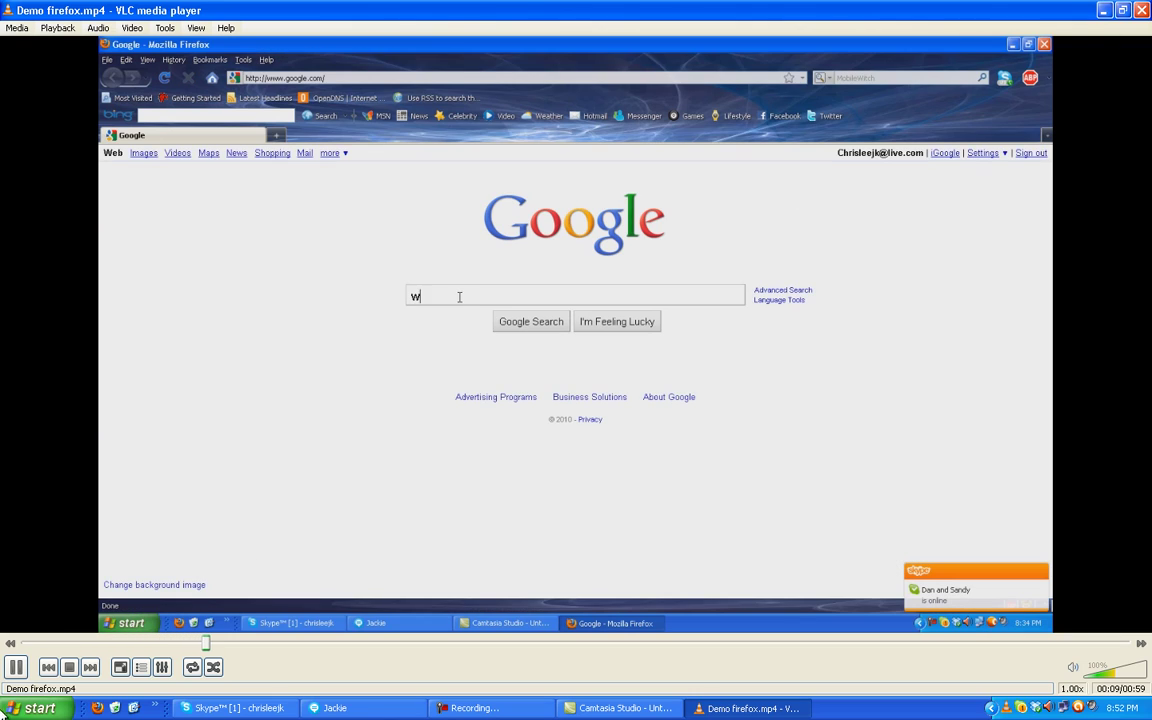
# - Pause the Demo firefox video, quit VLC, and bring back the recorder controls
pyautogui.click(10, 666)
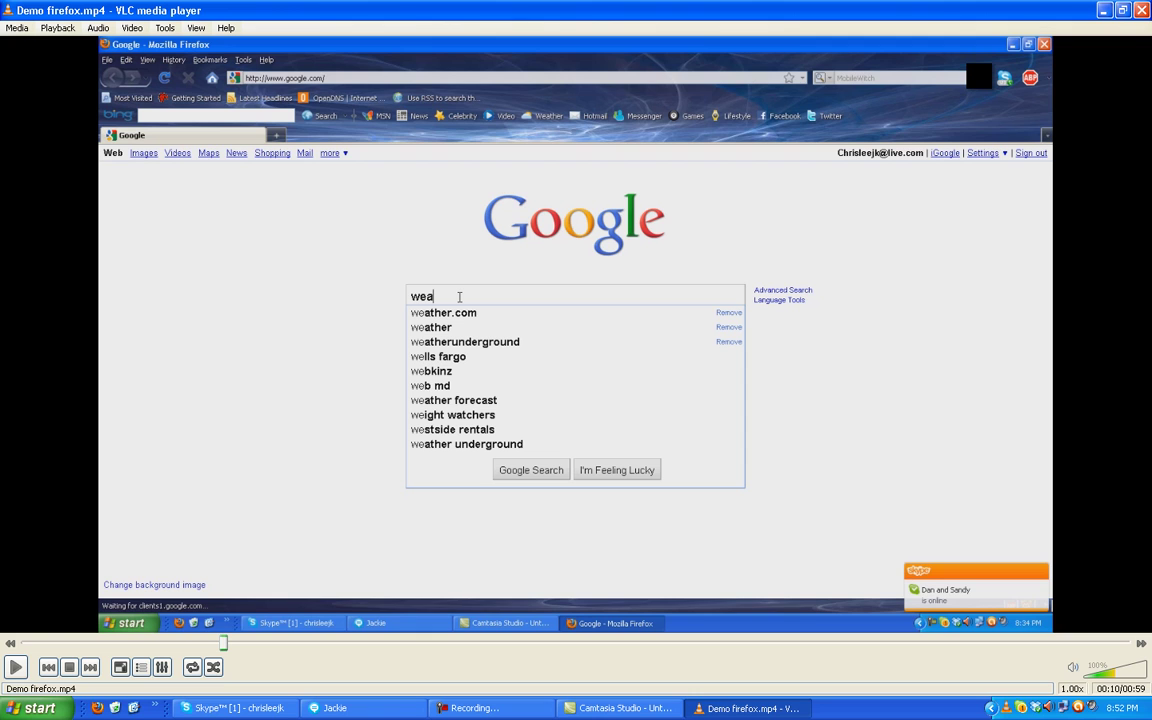
pyautogui.hotkey('ctrl', 'q')
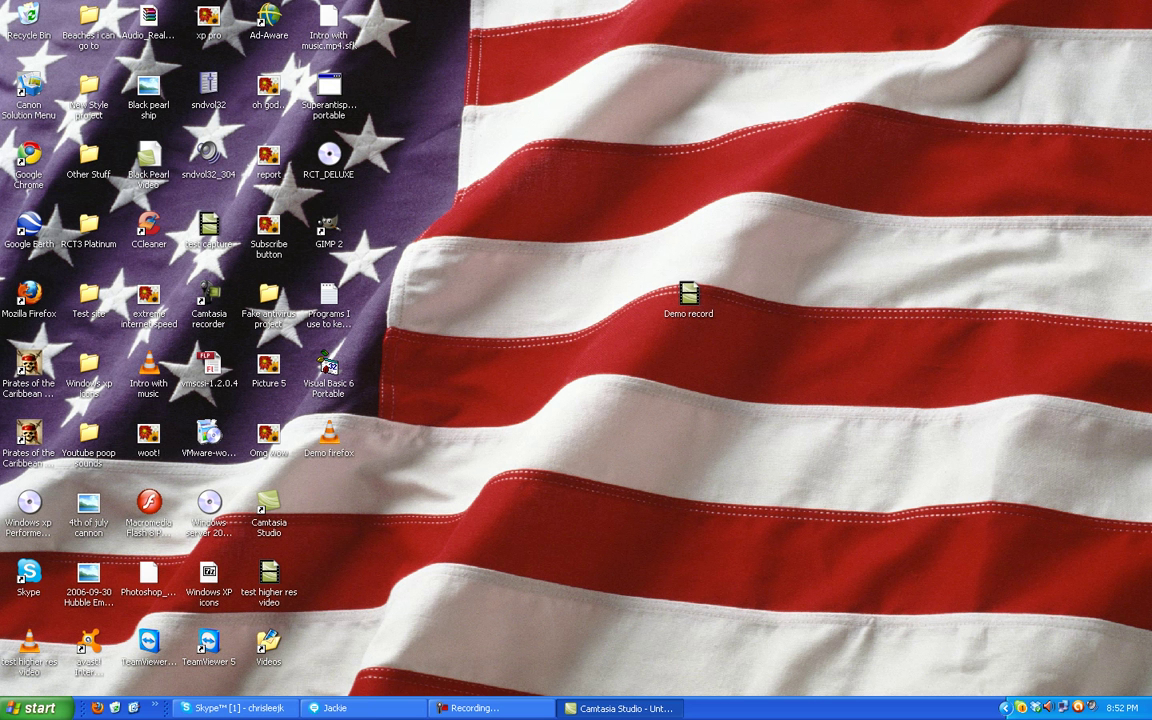
pyautogui.click(470, 708)
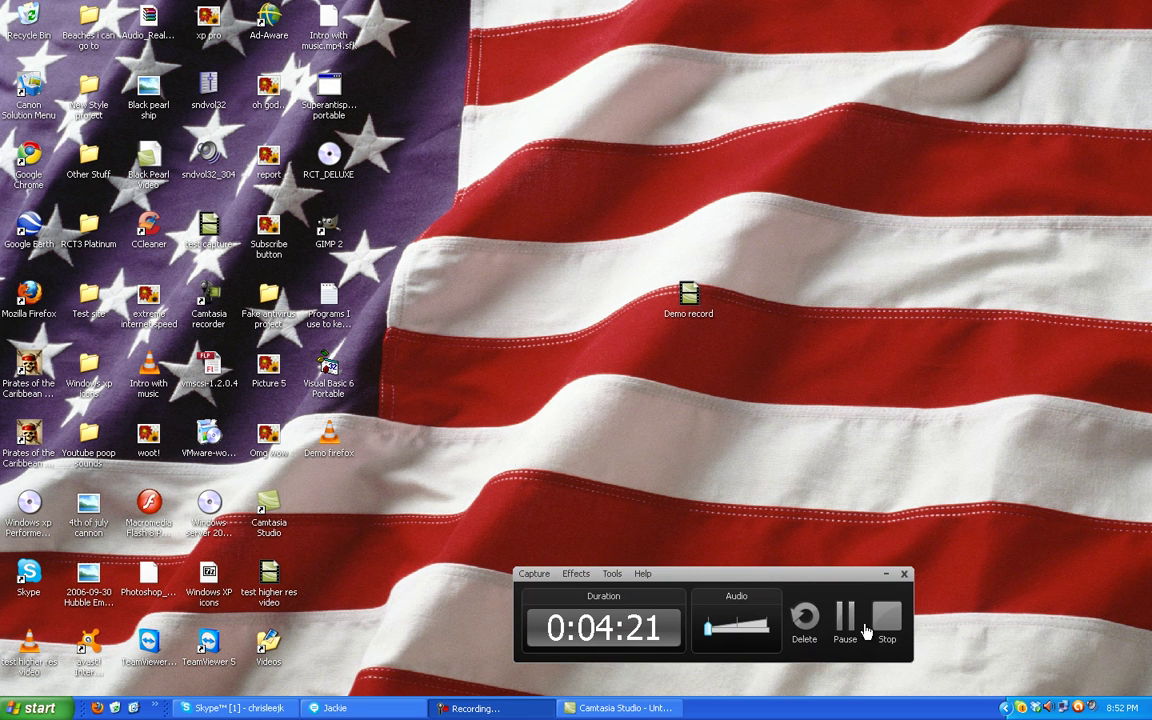